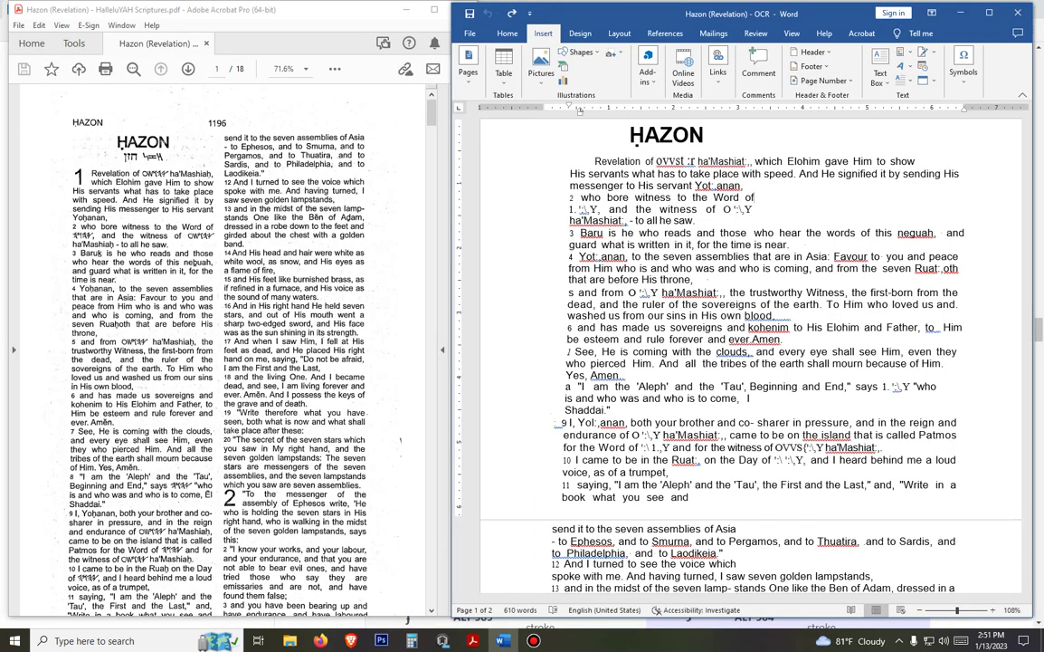
Step: Compare the OCR text's misread words, such as the garbled name and "ha'Mashiat:,," in the first verse, with the scanned PDF page
{"action": "left_click_drag", "start_coordinate": [631, 134], "coordinate": [956, 485]}
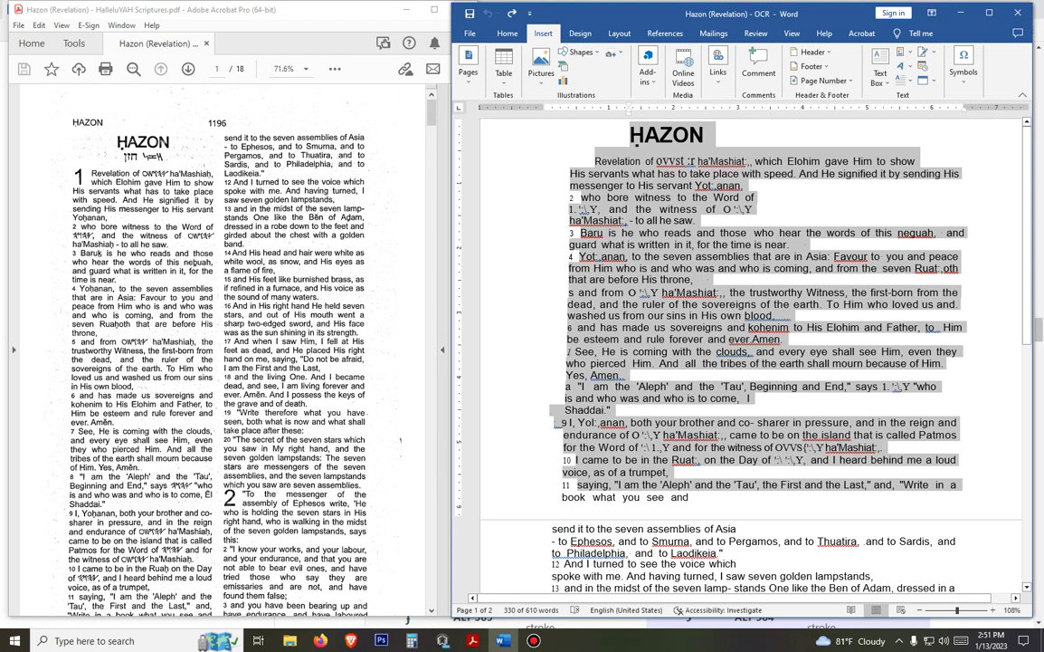
{"action": "left_click", "coordinate": [668, 161]}
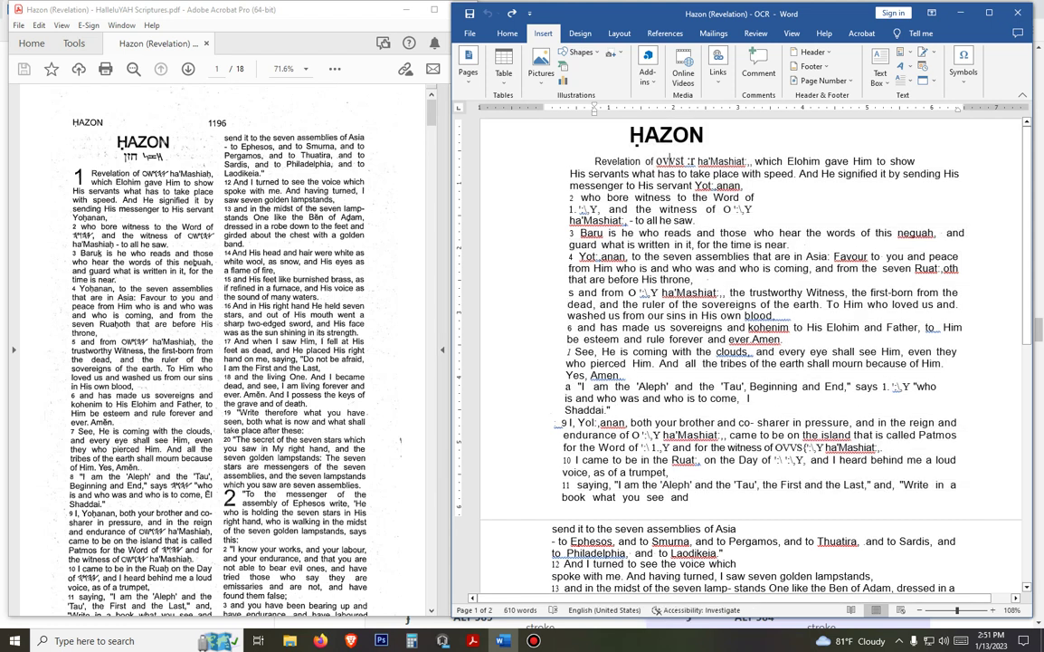
{"action": "left_click_drag", "start_coordinate": [645, 161], "coordinate": [697, 161]}
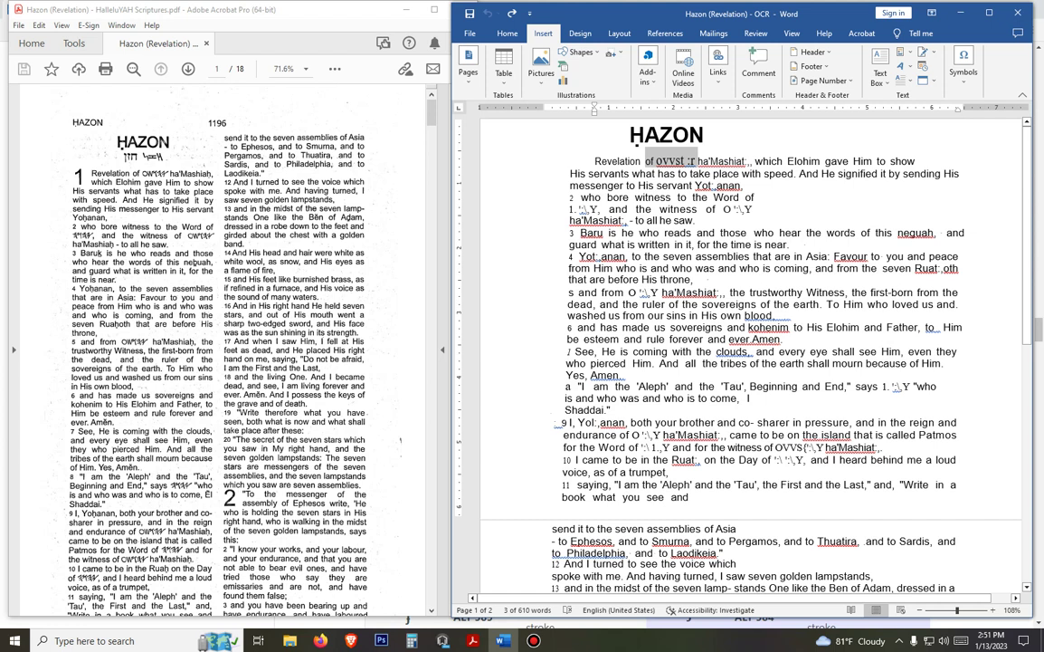
{"action": "left_click", "coordinate": [747, 159]}
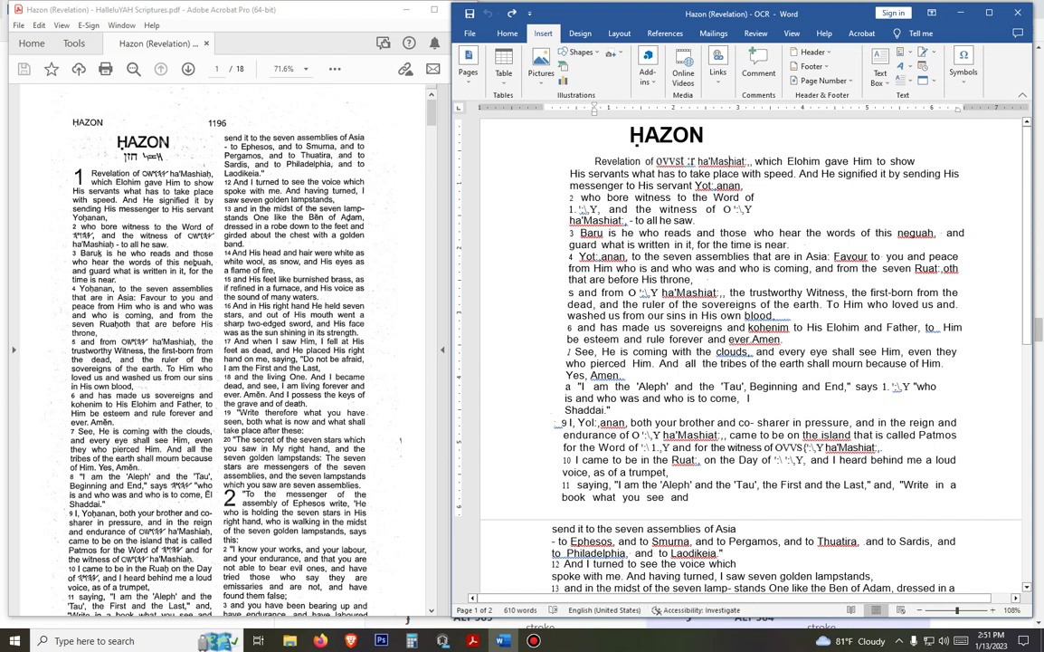
{"action": "double_click", "coordinate": [747, 159]}
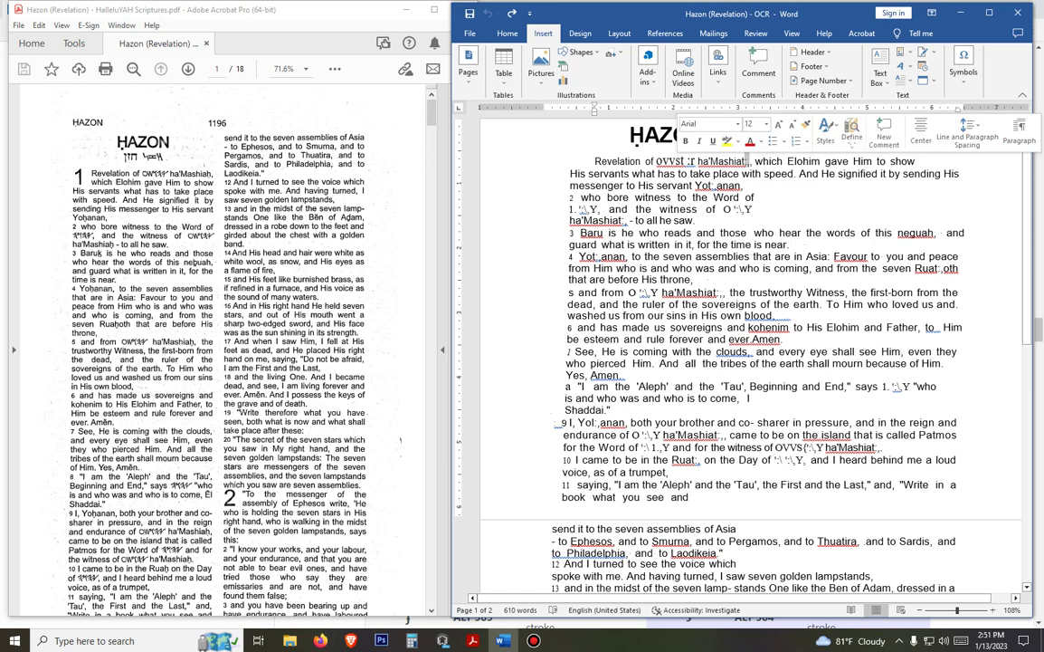
{"action": "left_click_drag", "start_coordinate": [205, 173], "coordinate": [214, 172]}
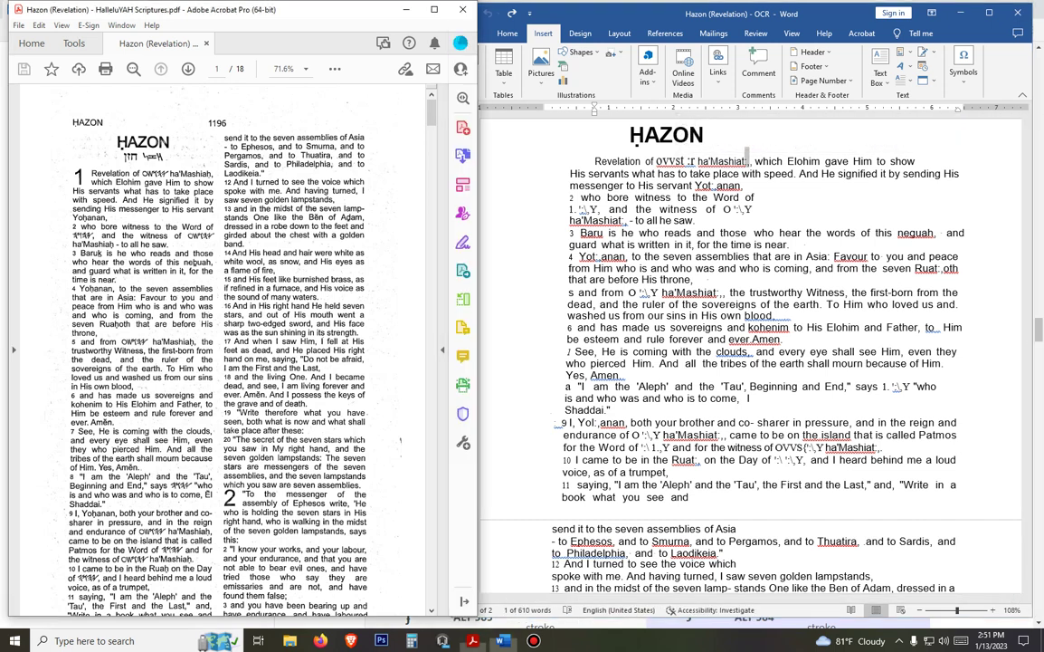
{"action": "left_click", "coordinate": [748, 159]}
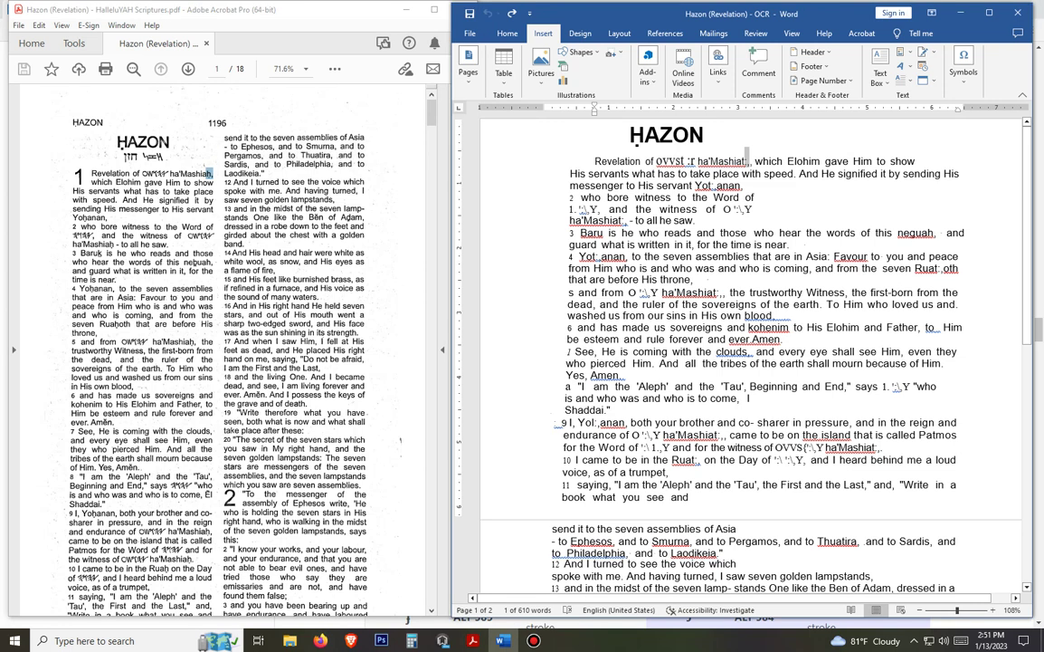
{"action": "scroll", "coordinate": [747, 159], "scroll_direction": "down", "scroll_amount": 3}
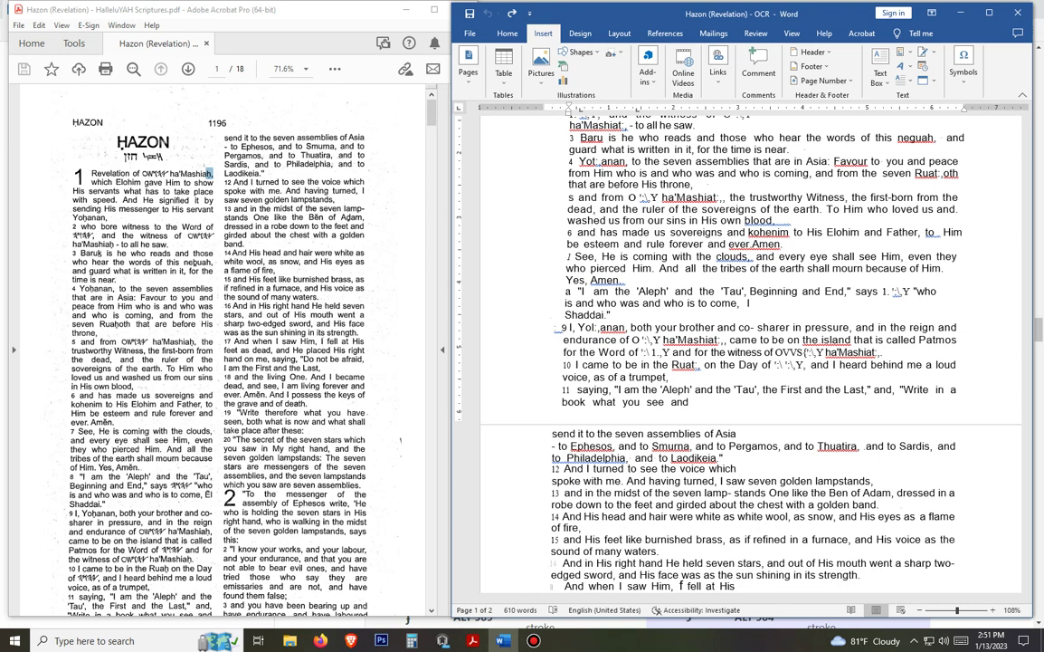
{"action": "scroll", "coordinate": [748, 353], "scroll_direction": "up", "scroll_amount": 2}
{"action": "scroll", "coordinate": [748, 353], "scroll_direction": "down", "scroll_amount": 2}
{"action": "scroll", "coordinate": [748, 353], "scroll_direction": "up", "scroll_amount": 3}
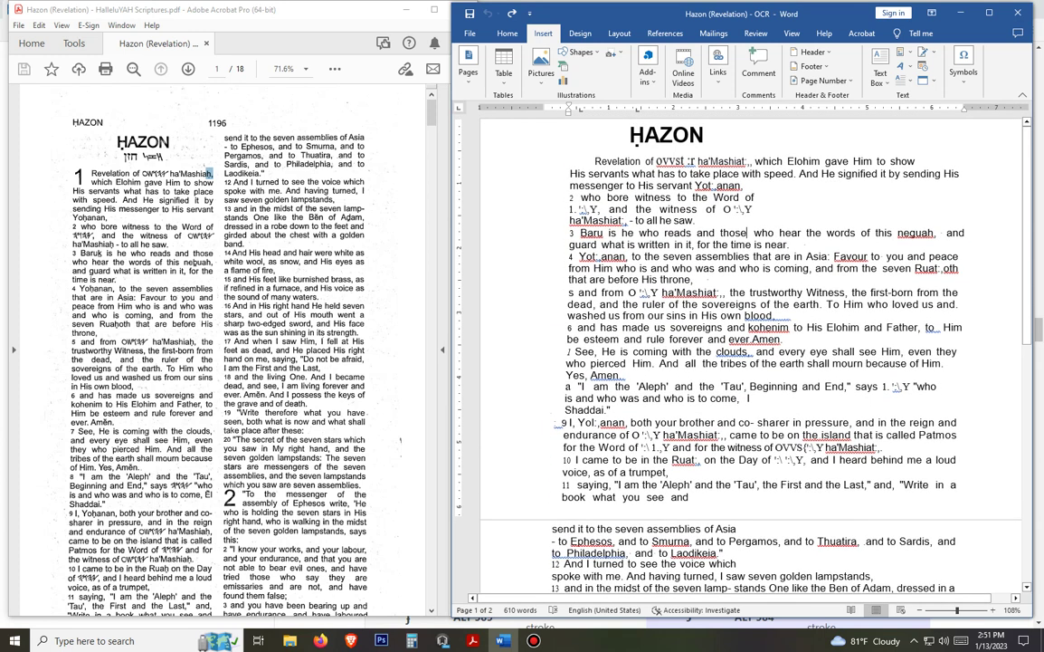
Step: Apply the Normal style to all body text below the HAZON heading, through the end of the document
{"action": "left_click_drag", "start_coordinate": [595, 161], "coordinate": [673, 593]}
{"action": "key", "text": "shift+Down"}
{"action": "key", "text": "shift+Down"}
{"action": "key", "text": "shift+Down"}
{"action": "key", "text": "shift+Down"}
{"action": "key", "text": "shift+Down"}
{"action": "key", "text": "shift+Down"}
{"action": "key", "text": "shift+Down"}
{"action": "key", "text": "shift+Down"}
{"action": "key", "text": "shift+Down"}
{"action": "key", "text": "shift+Down"}
{"action": "key", "text": "shift+Down"}
{"action": "key", "text": "shift+Down"}
{"action": "key", "text": "shift+Down"}
{"action": "key", "text": "shift+Down"}
{"action": "key", "text": "shift+Down"}
{"action": "key", "text": "shift+Down"}
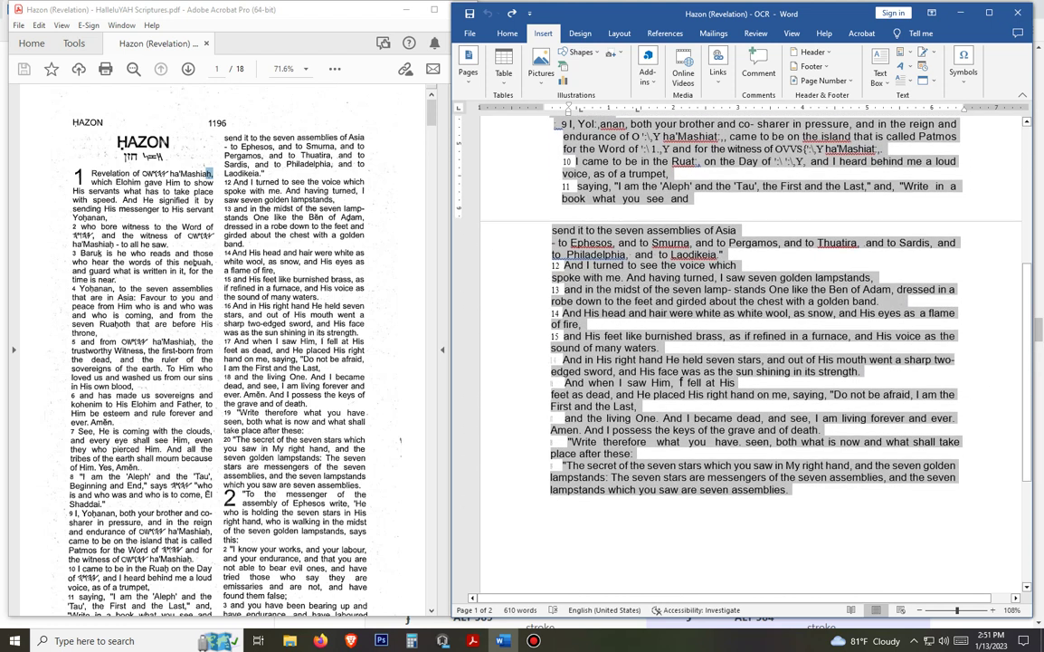
{"action": "left_click", "coordinate": [507, 32]}
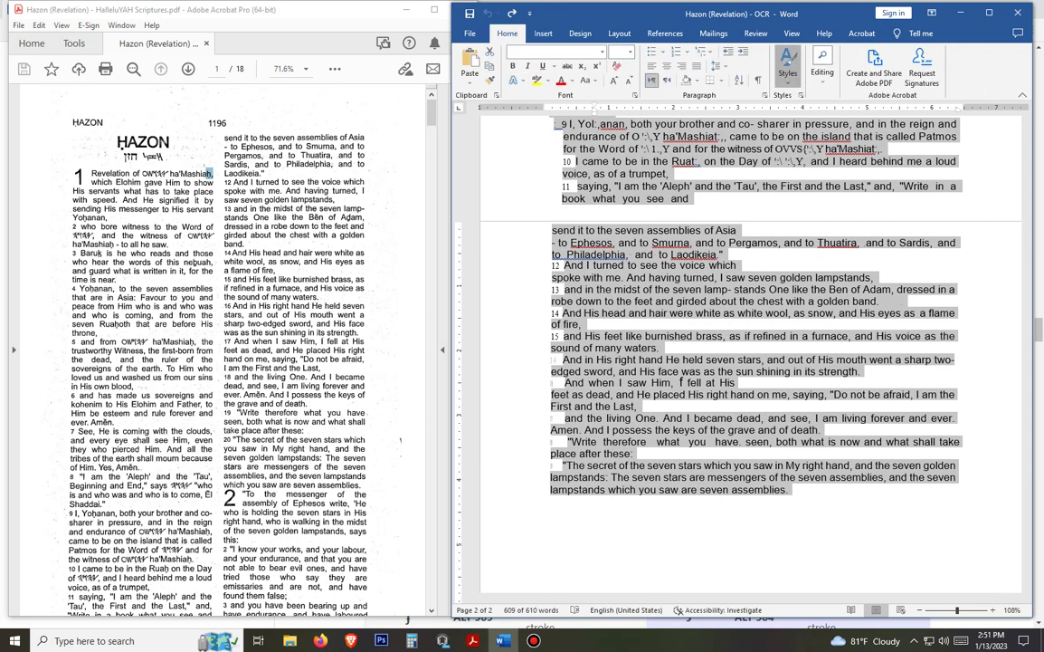
{"action": "left_click", "coordinate": [789, 70]}
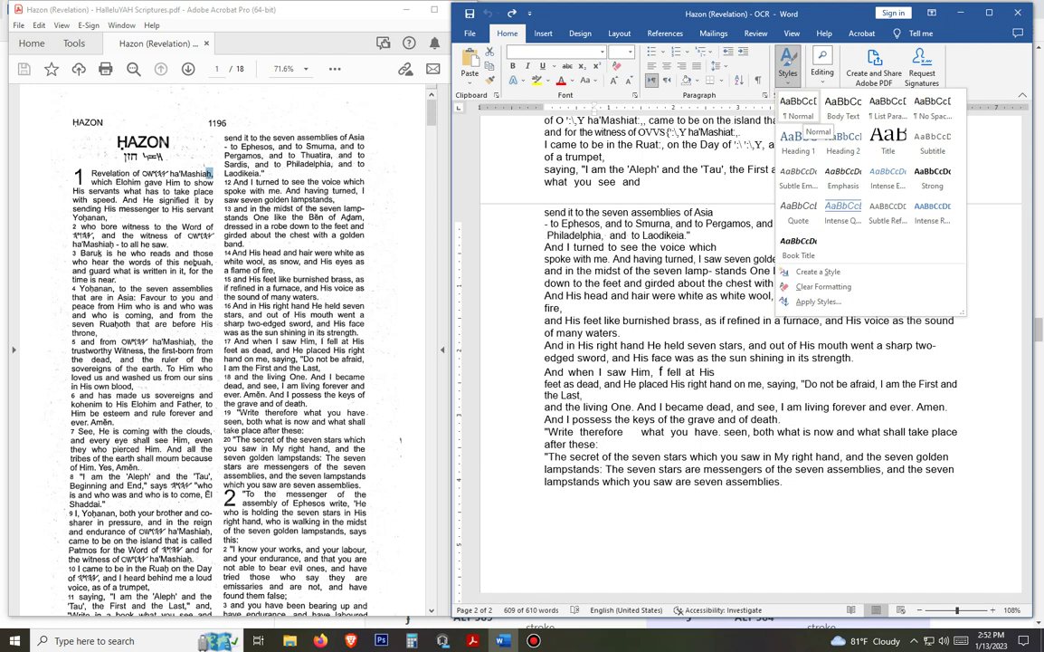
{"action": "left_click", "coordinate": [800, 107]}
{"action": "scroll", "coordinate": [751, 362], "scroll_direction": "up", "scroll_amount": 5}
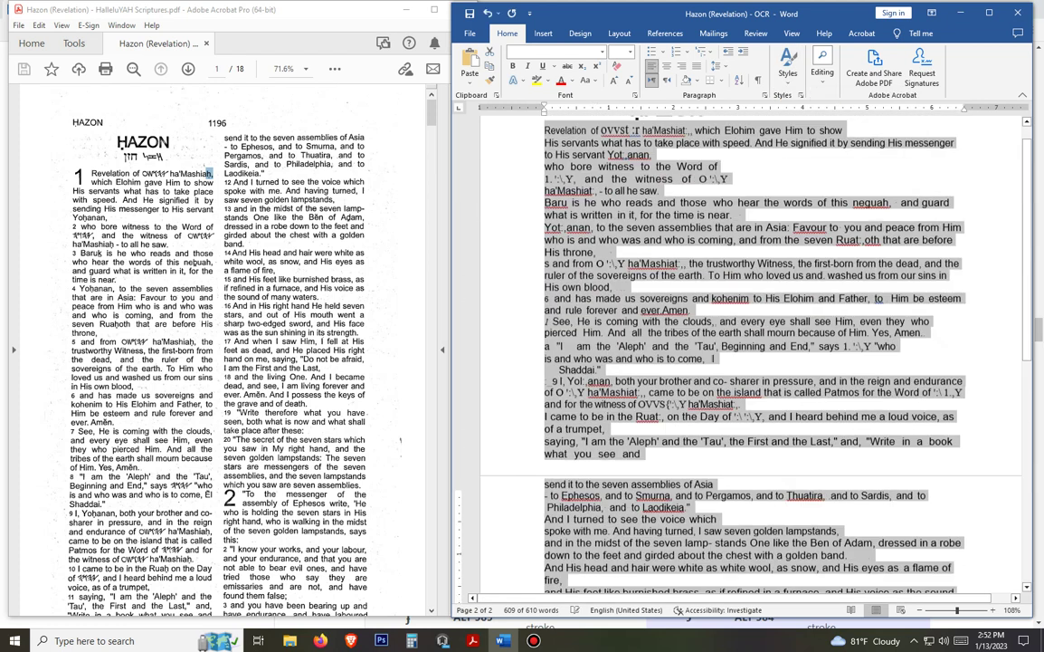
{"action": "scroll", "coordinate": [751, 362], "scroll_direction": "up", "scroll_amount": 2}
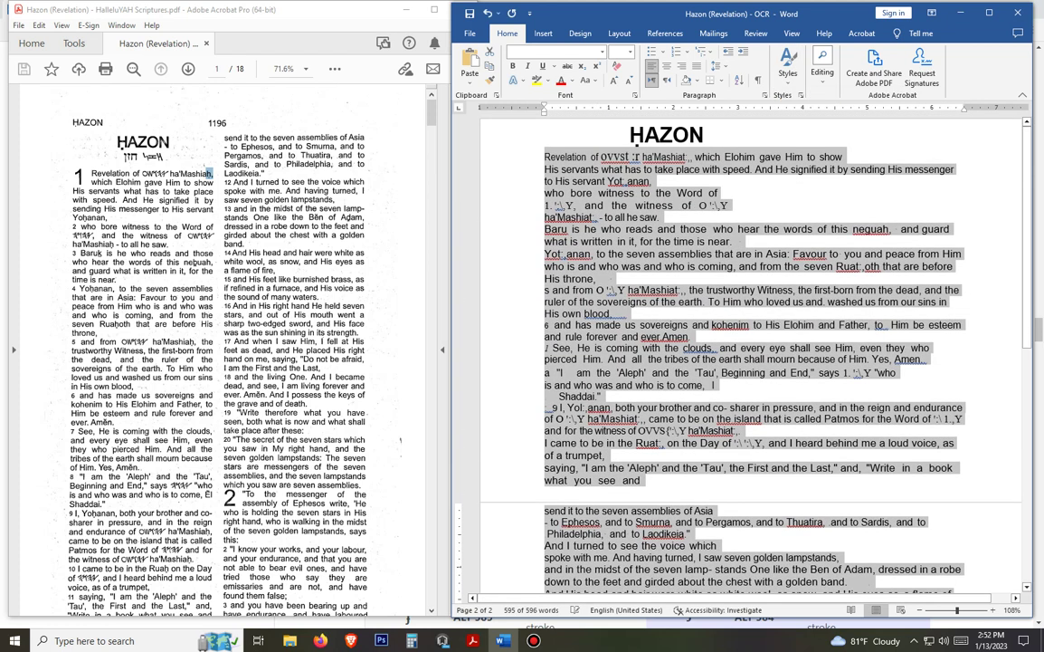
{"action": "left_click", "coordinate": [653, 181]}
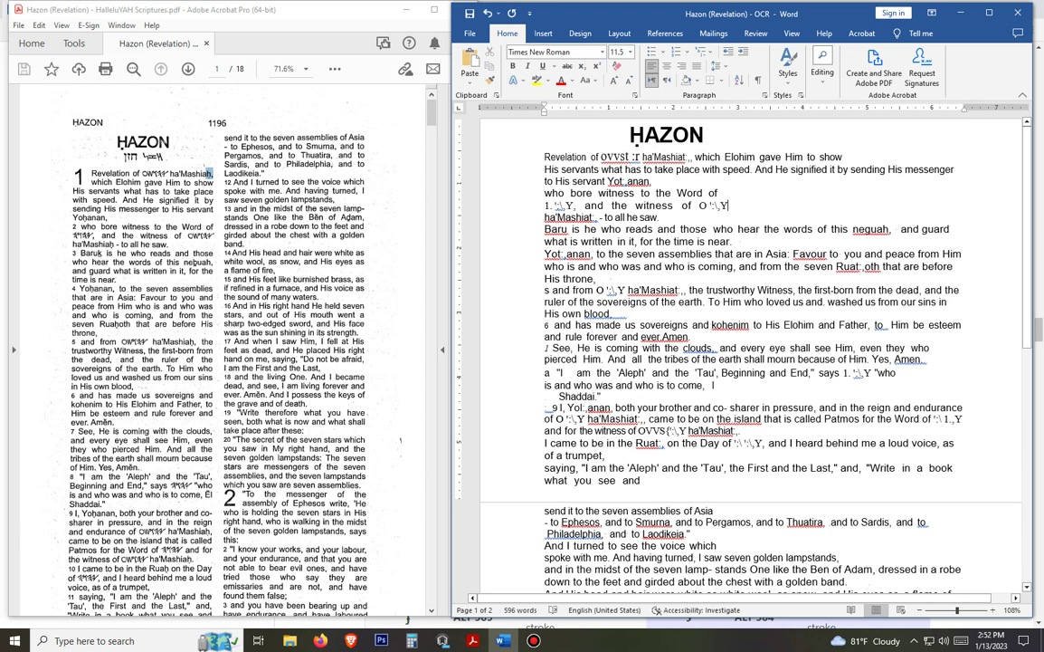
Step: Join the broken lines from "Revelation of" through "Baru is he who reads" into one continuous paragraph
{"action": "left_click", "coordinate": [843, 157]}
{"action": "key", "text": "Delete"}
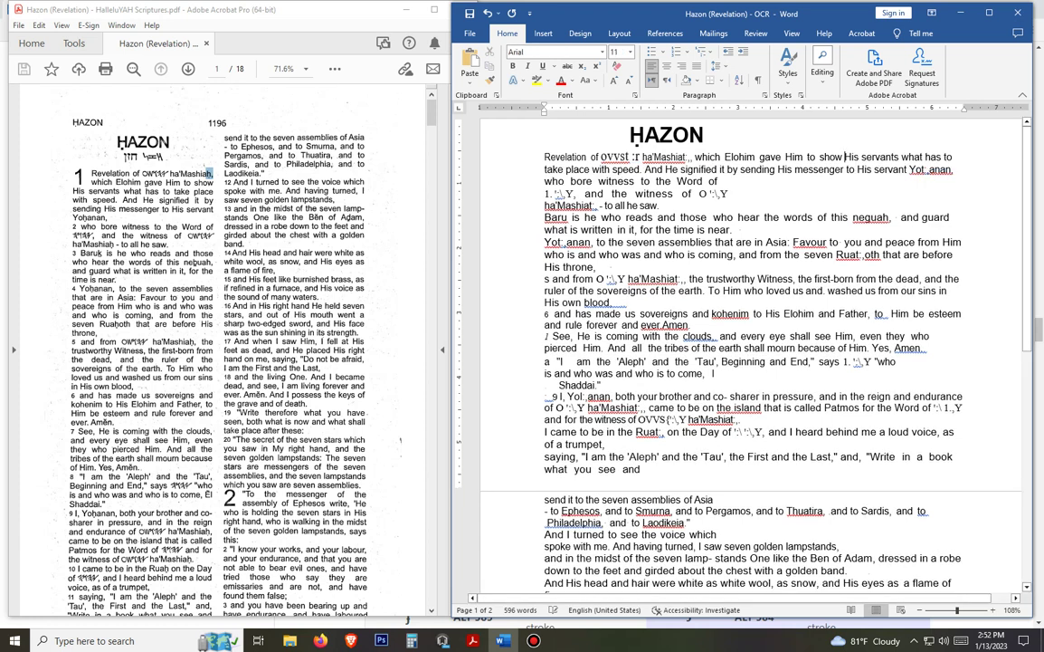
{"action": "left_click", "coordinate": [718, 181]}
{"action": "key", "text": "Delete"}
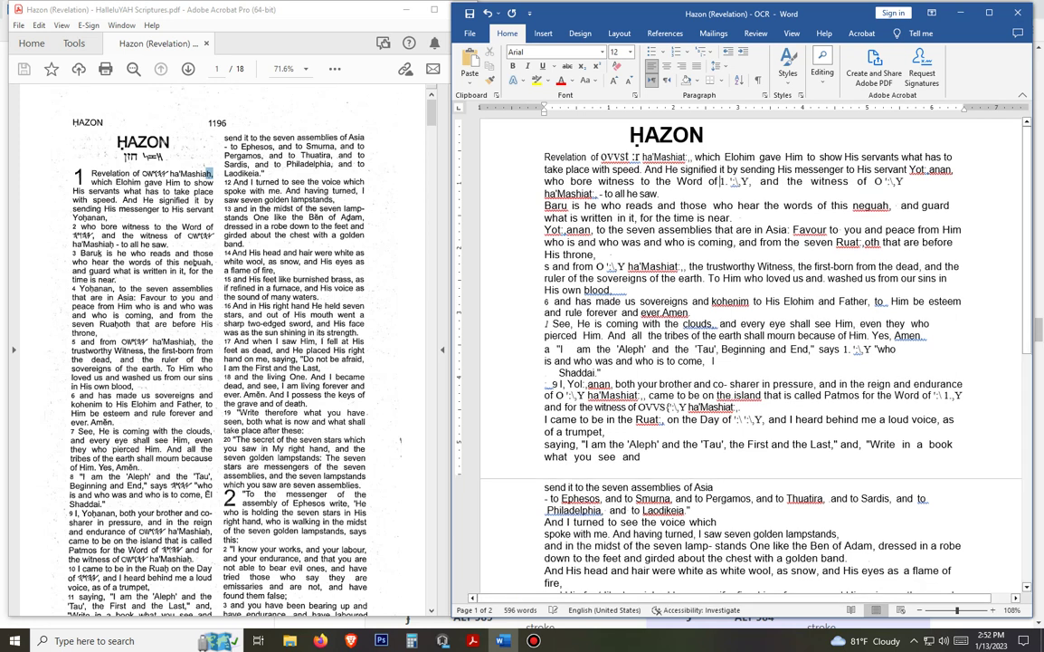
{"action": "left_click", "coordinate": [905, 181]}
{"action": "key", "text": "Delete"}
{"action": "key", "text": "Down"}
{"action": "key", "text": "Delete"}
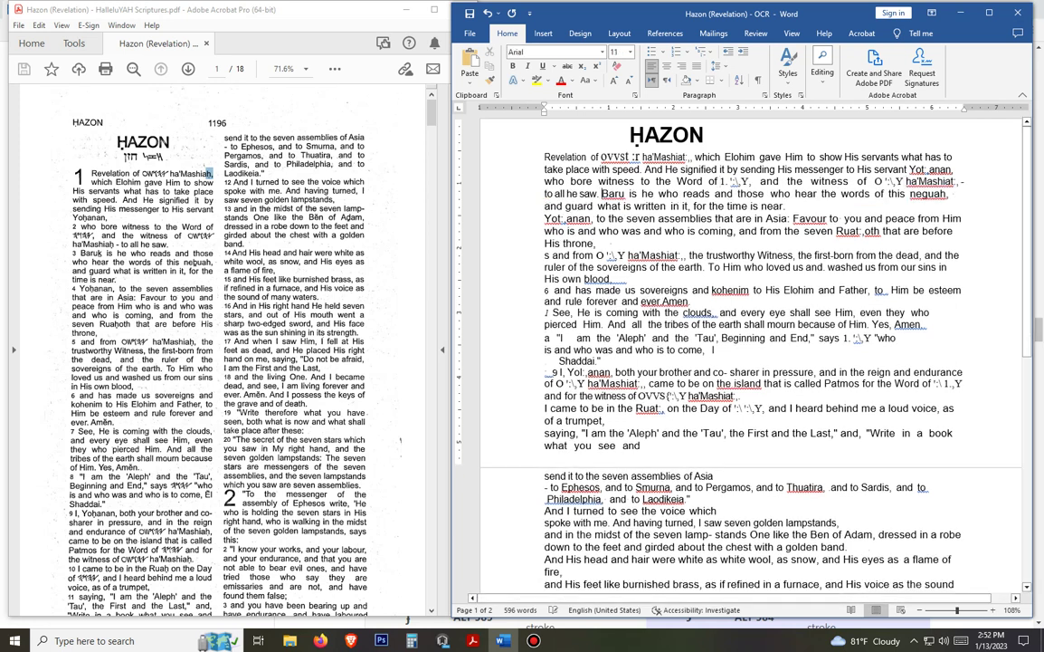
Step: Append the "Yot:,anan, to the seven assemblies" and "and from" paragraphs to the first paragraph, removing the stray "s" before "and from"
{"action": "key", "text": "Right"}
{"action": "key", "text": "Right"}
{"action": "key", "text": "Right"}
{"action": "key", "text": "Right"}
{"action": "key", "text": "Right"}
{"action": "key", "text": "Right"}
{"action": "key", "text": "Right"}
{"action": "key", "text": "Right"}
{"action": "key", "text": "Right"}
{"action": "key", "text": "Right"}
{"action": "key", "text": "Right"}
{"action": "key", "text": "Right"}
{"action": "key", "text": "Right"}
{"action": "key", "text": "Right"}
{"action": "key", "text": "Right"}
{"action": "key", "text": "Right"}
{"action": "key", "text": "Right"}
{"action": "key", "text": "Right"}
{"action": "key", "text": "Right"}
{"action": "key", "text": "Right"}
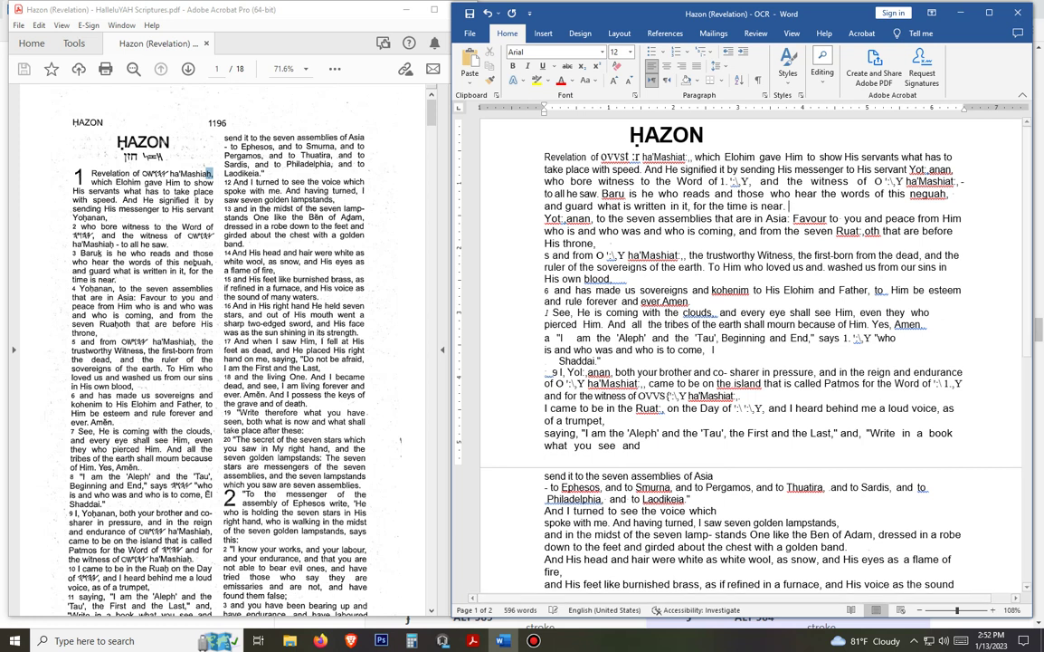
{"action": "left_click", "coordinate": [787, 206]}
{"action": "key", "text": "Delete"}
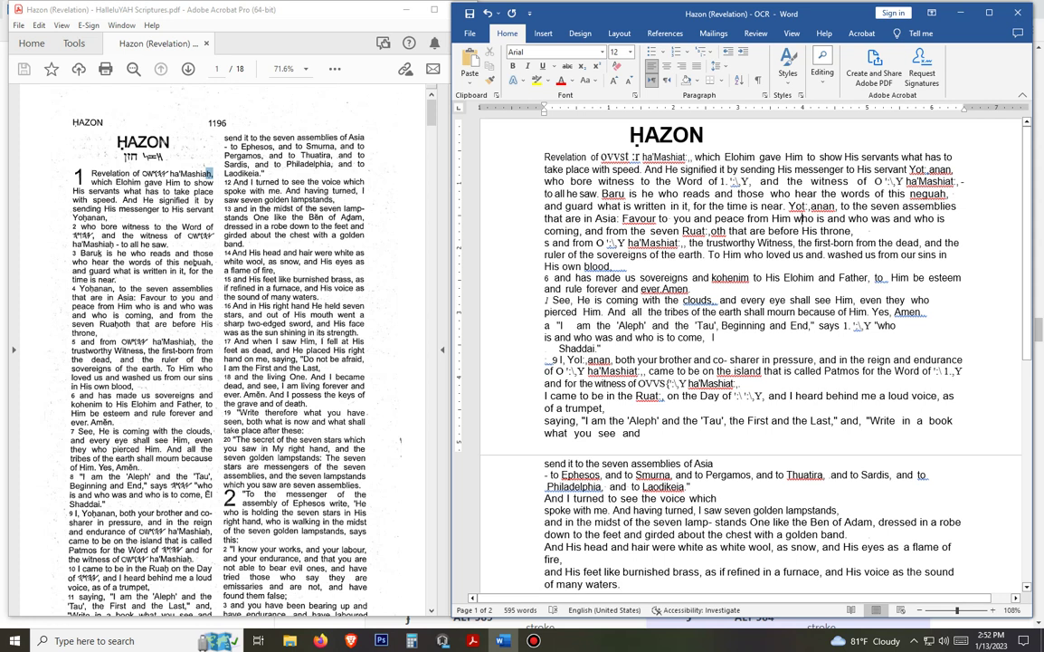
{"action": "left_click", "coordinate": [868, 231]}
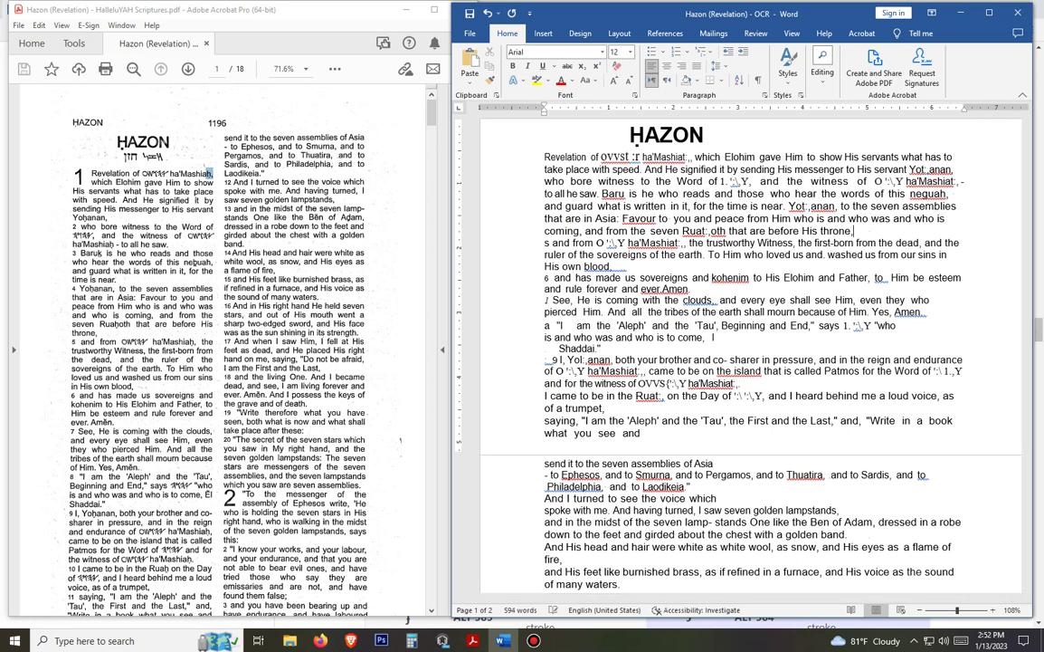
{"action": "key", "text": "Delete"}
{"action": "key", "text": "Delete"}
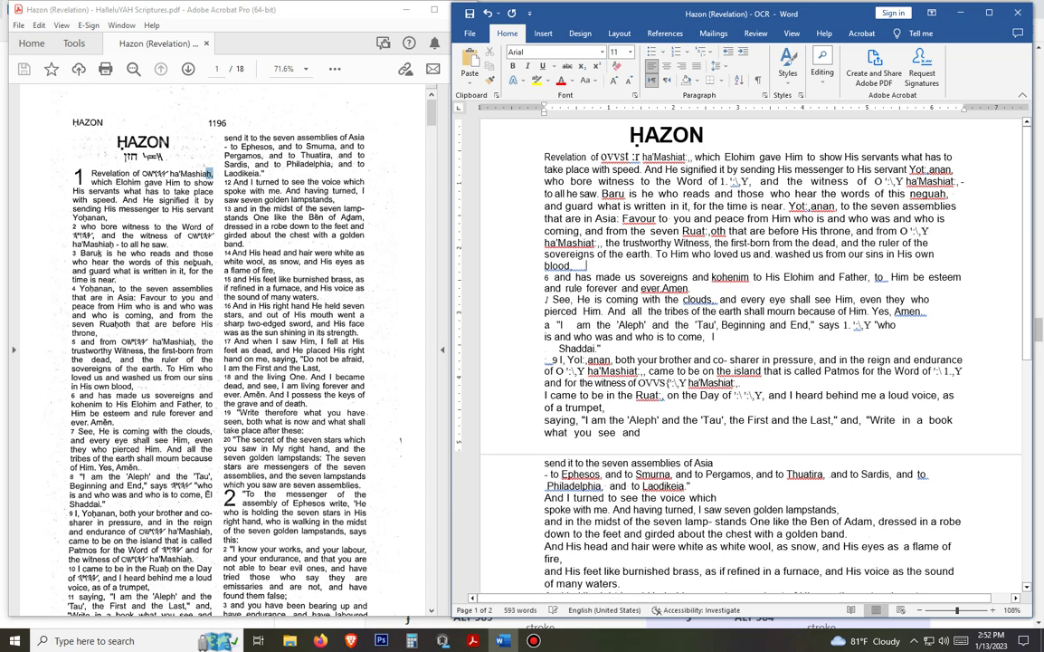
Step: Replace the stray marks after "blood" with a comma and join "and has made us sovereigns", removing its verse number 6
{"action": "key", "text": "BackSpace"}
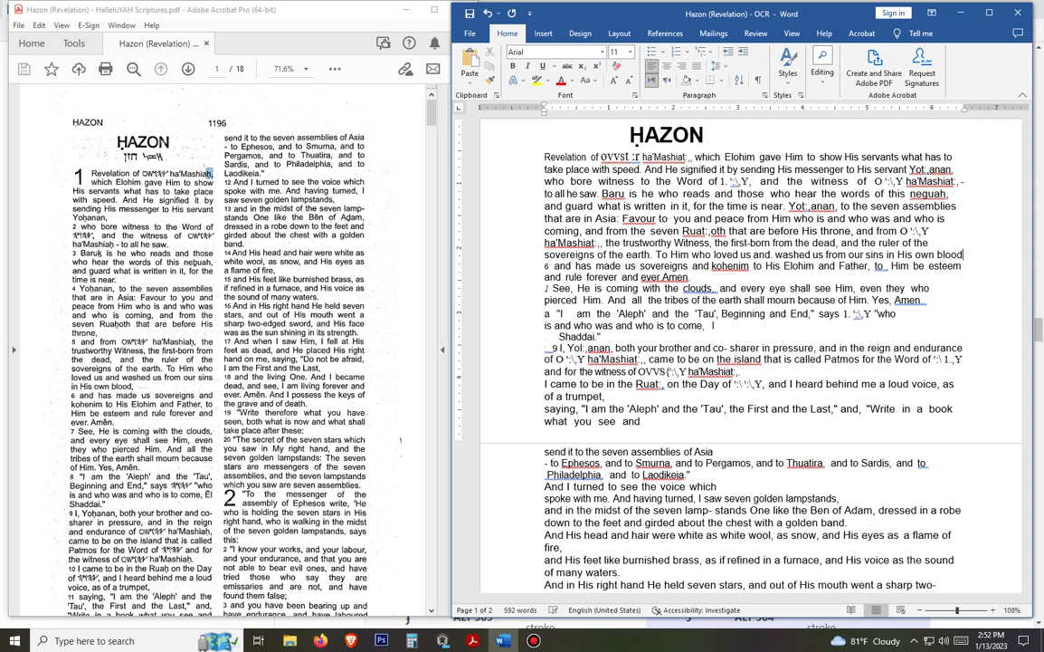
{"action": "type", "text": ","}
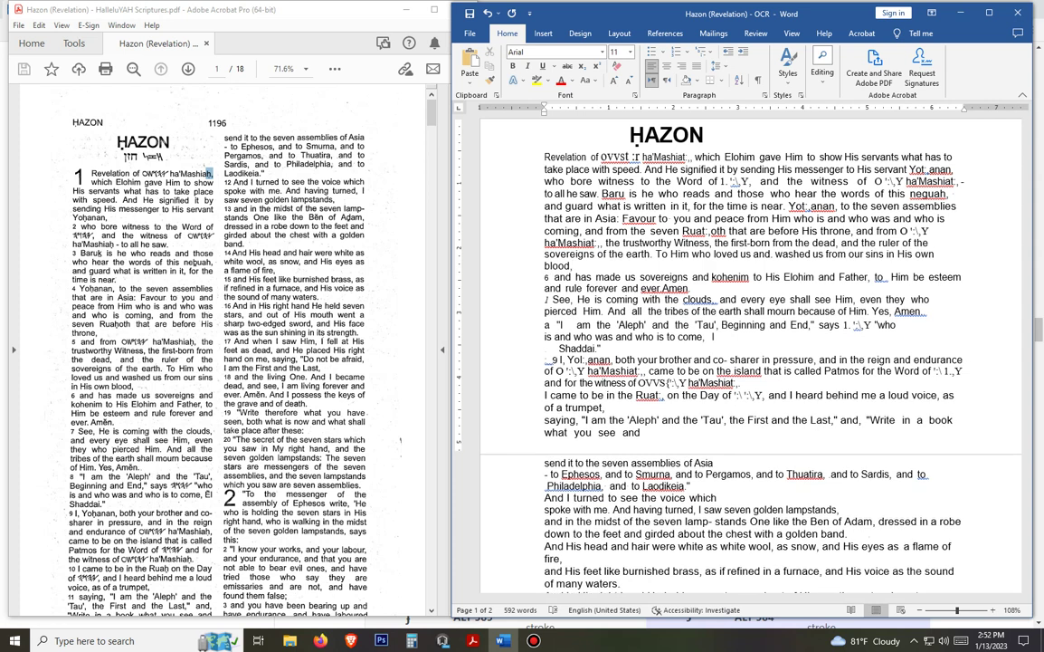
{"action": "key", "text": "Delete"}
{"action": "key", "text": "Delete"}
{"action": "key", "text": "Delete"}
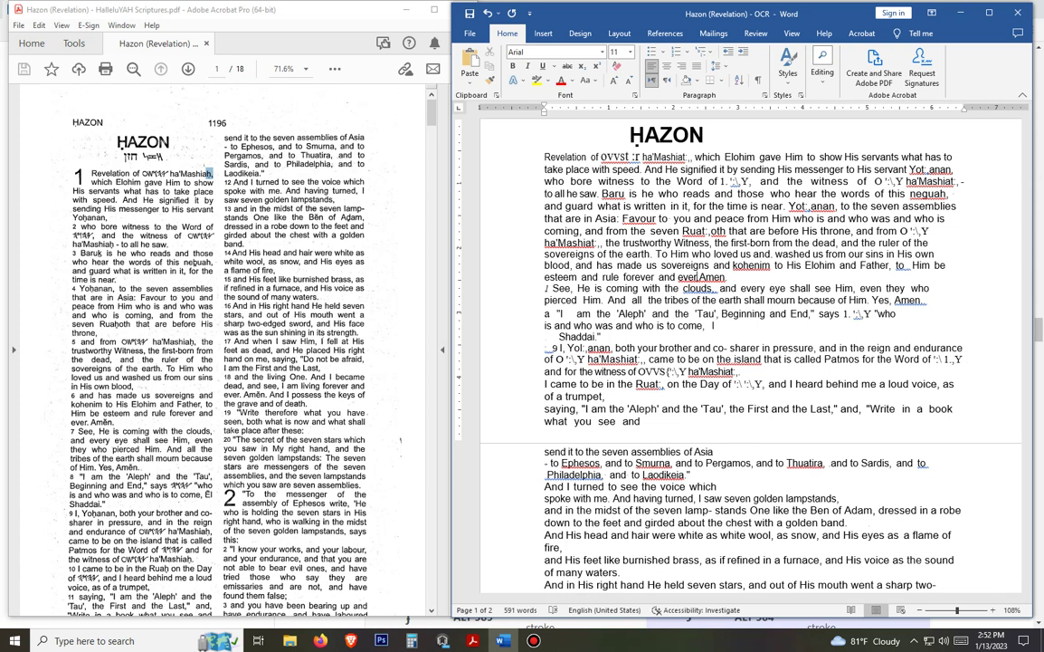
Step: Remove the period between "ever" and "Amen", join the "See, He is coming" line without its verse mark, and clean up "clouds,"
{"action": "key", "text": "BackSpace"}
{"action": "key", "text": "Delete"}
{"action": "key", "text": "Delete"}
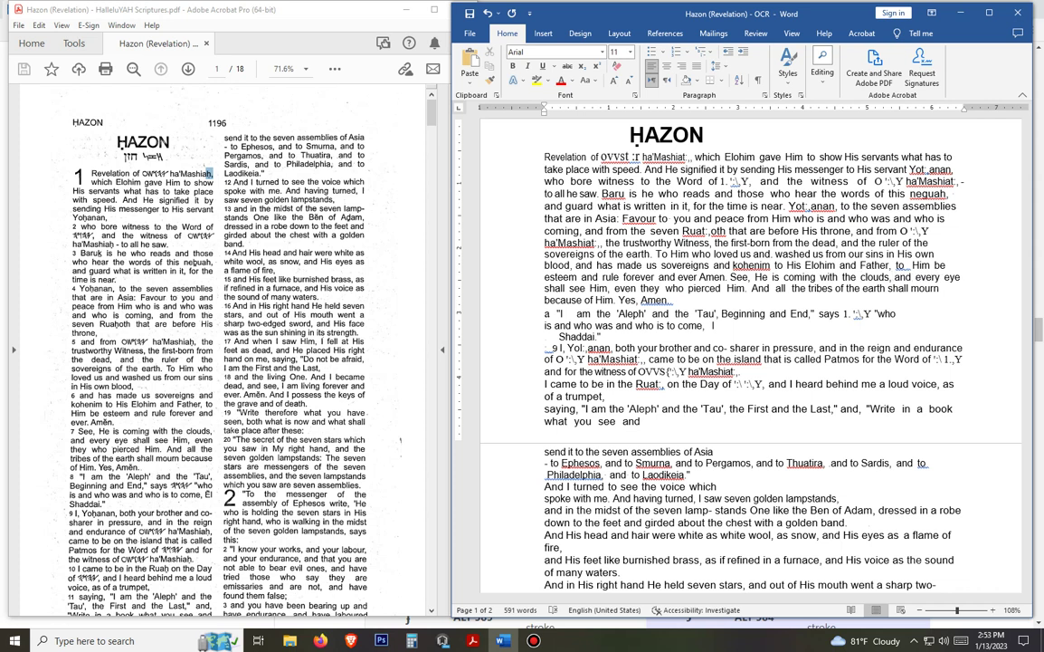
Step: Join the 'Aleph' and 'Tau' verse and its broken line after "Yes, Amen.", removing the extra punctuation and stray "a"
{"action": "left_click", "coordinate": [673, 300]}
{"action": "key", "text": "Delete"}
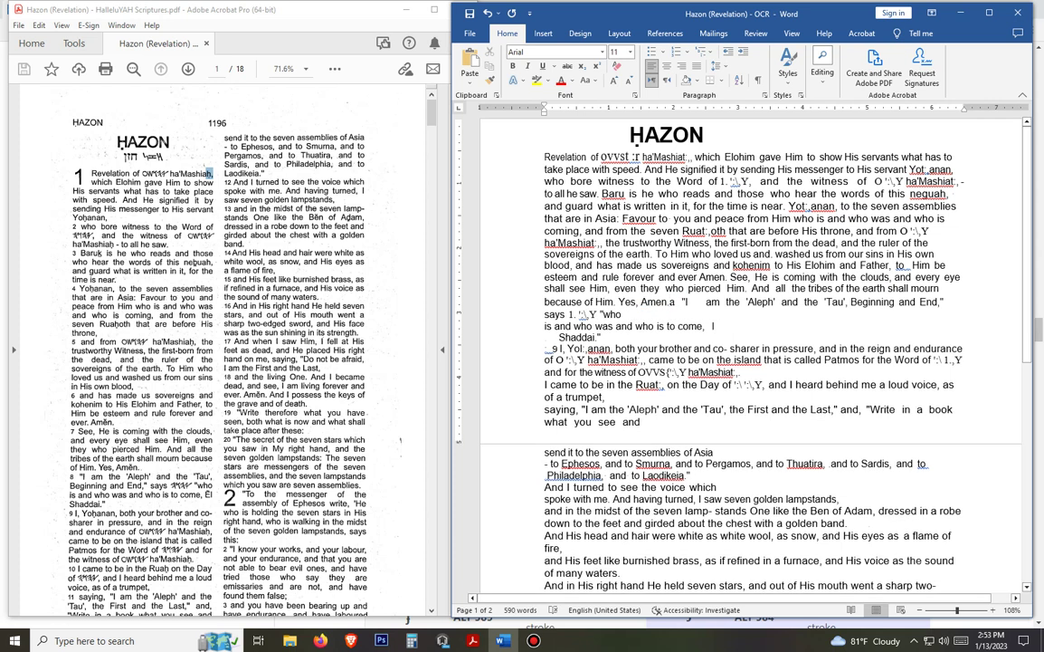
{"action": "key", "text": "Delete"}
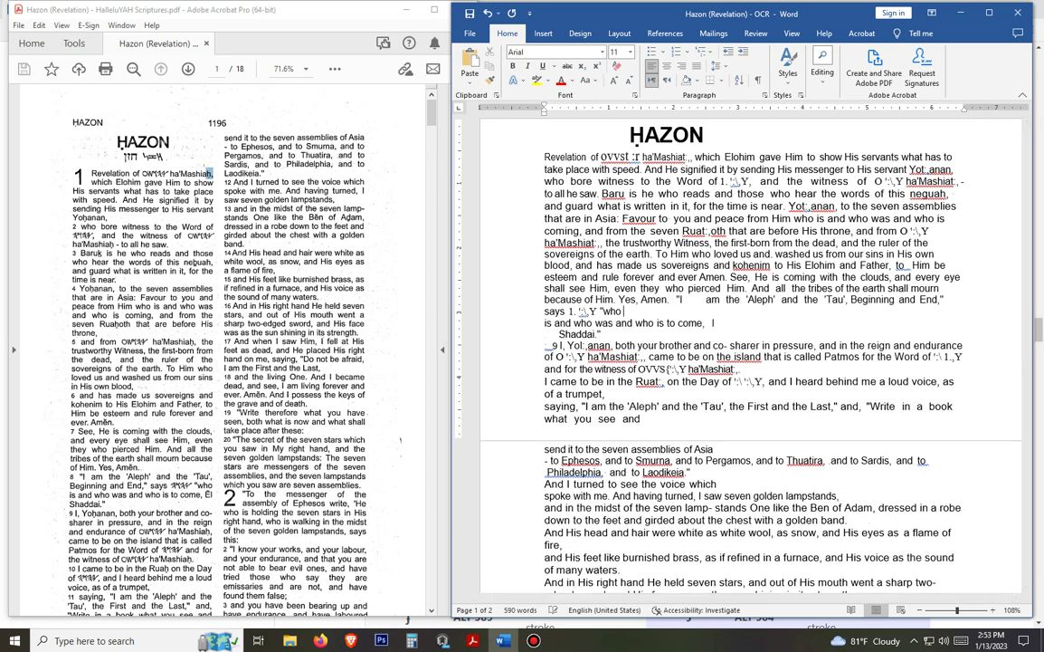
{"action": "key", "text": "Delete"}
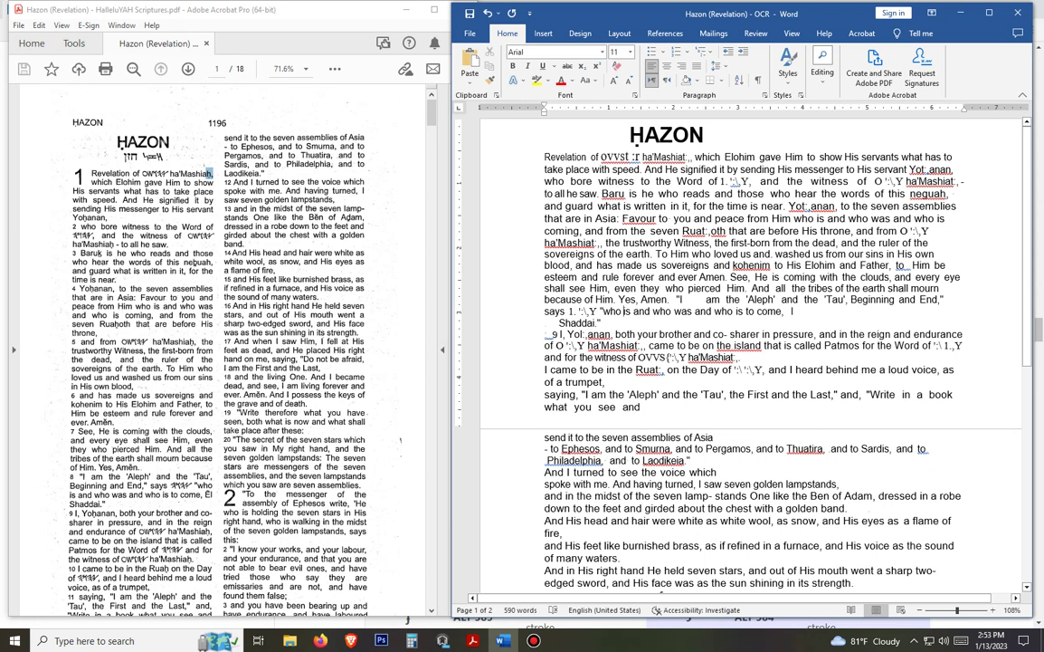
Step: Join "Shaddai." and the "I, Yol:,anan" verse to the paragraph, removing the stray marks and verse number 9
{"action": "left_click", "coordinate": [793, 310]}
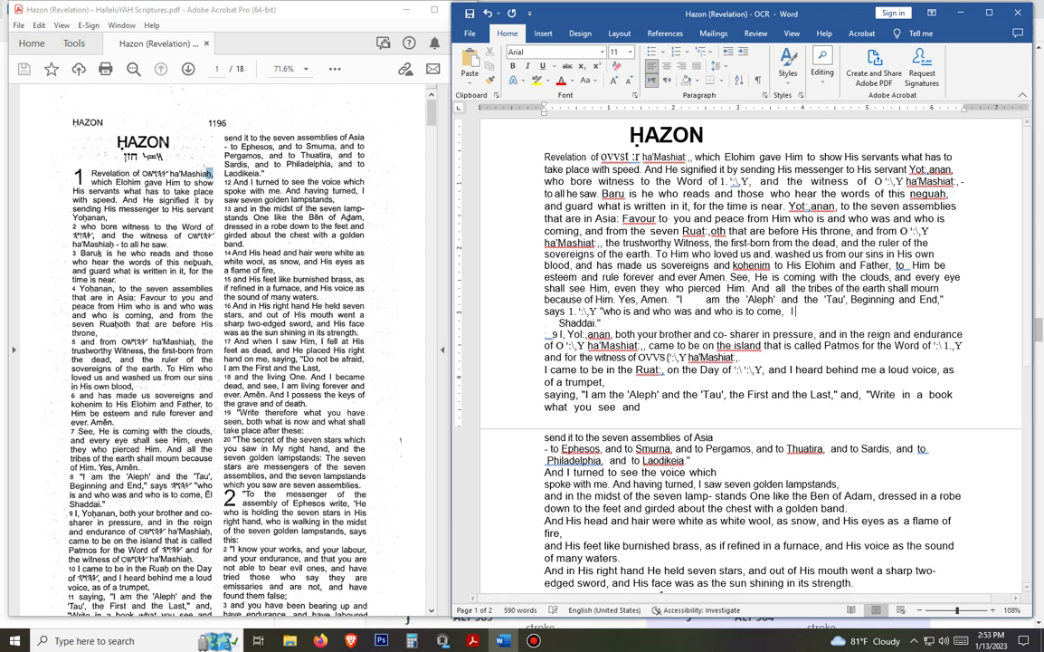
{"action": "key", "text": "Delete"}
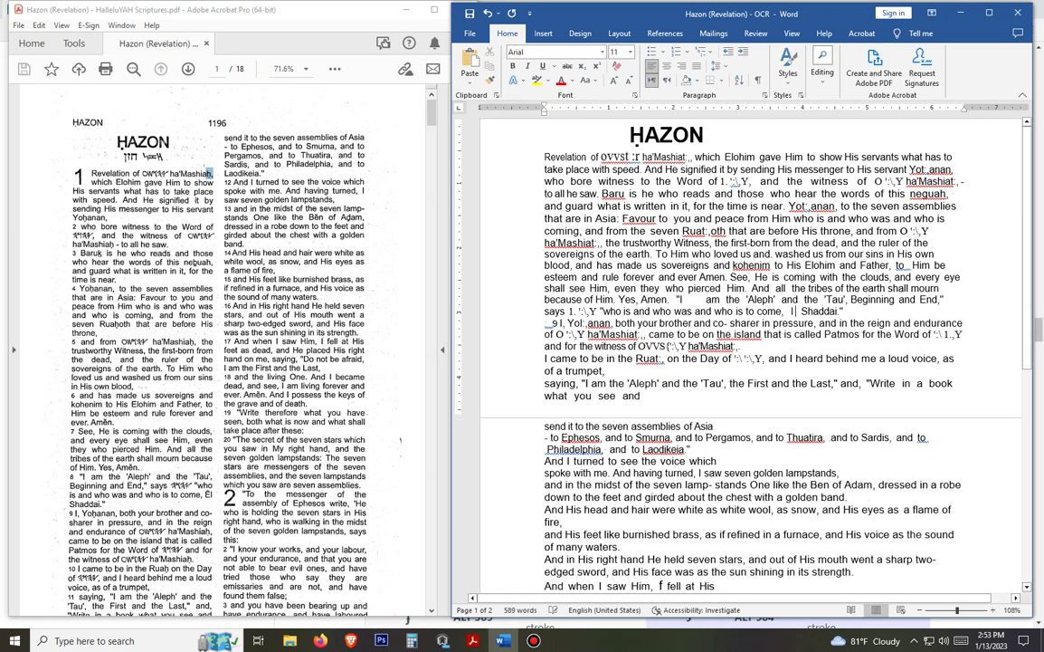
{"action": "key", "text": "Delete"}
{"action": "key", "text": "Right"}
{"action": "key", "text": "Right"}
{"action": "key", "text": "Right"}
{"action": "key", "text": "Right"}
{"action": "key", "text": "Right"}
{"action": "key", "text": "Right"}
{"action": "key", "text": "Right"}
{"action": "key", "text": "Right"}
{"action": "key", "text": "Right"}
{"action": "key", "text": "Right"}
{"action": "key", "text": "Left"}
{"action": "key", "text": "Left"}
{"action": "key", "text": "Left"}
{"action": "key", "text": "Left"}
{"action": "key", "text": "Delete"}
{"action": "key", "text": "Delete"}
{"action": "key", "text": "Delete"}
{"action": "key", "text": "Delete"}
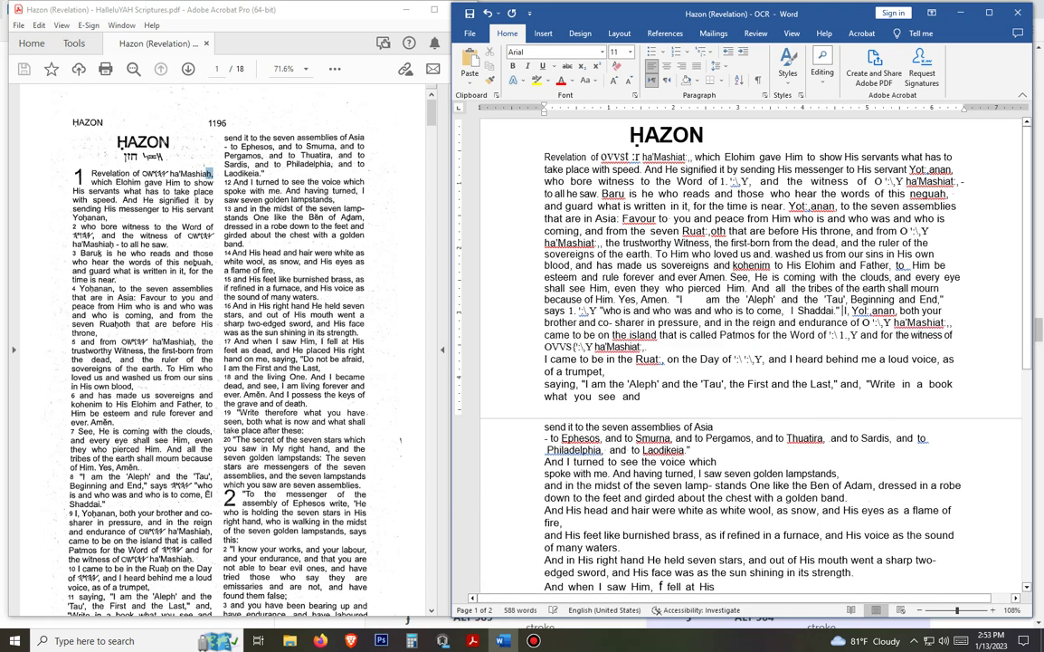
Step: Join the "I came to be in the Ruat" and "saying" lines to the paragraph, removing the extra period after "ha'Mashiat:,"
{"action": "left_click", "coordinate": [842, 335]}
{"action": "left_click", "coordinate": [646, 347]}
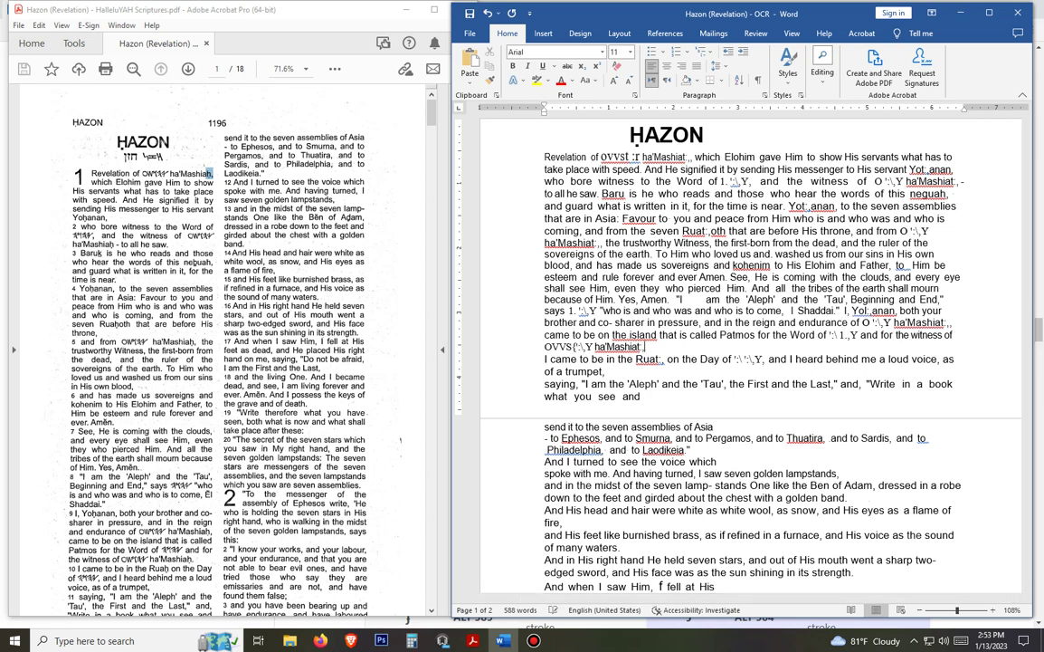
{"action": "key", "text": "Delete"}
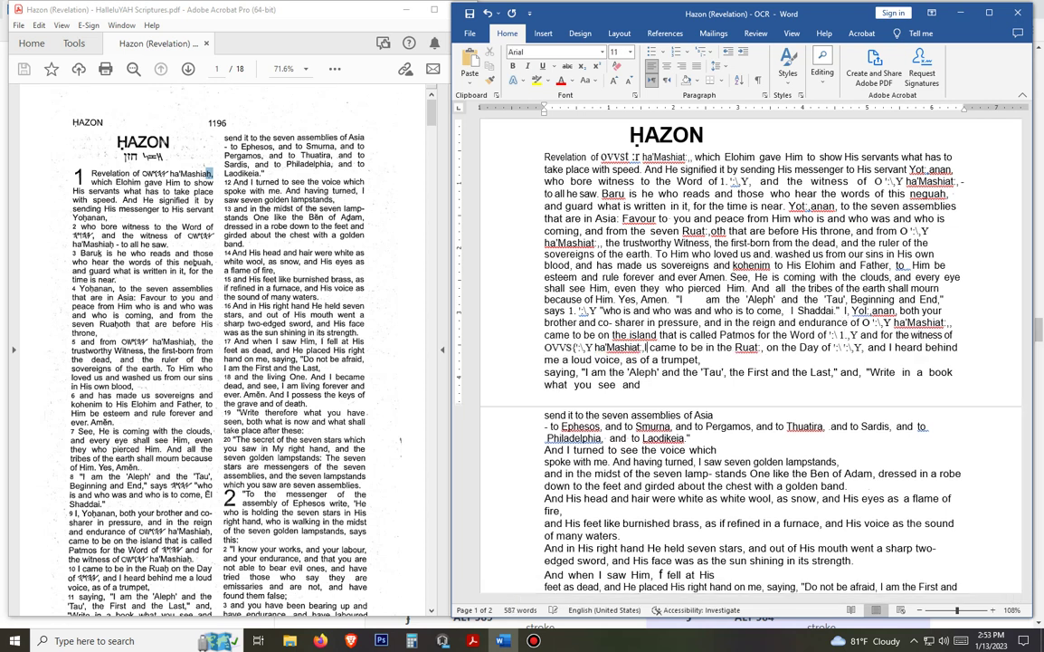
{"action": "key", "text": "Down"}
{"action": "key", "text": "Right"}
{"action": "key", "text": "Right"}
{"action": "key", "text": "Right"}
{"action": "key", "text": "Right"}
{"action": "key", "text": "Right"}
{"action": "key", "text": "Right"}
{"action": "key", "text": "Right"}
{"action": "key", "text": "Right"}
{"action": "key", "text": "Right"}
{"action": "key", "text": "Right"}
{"action": "key", "text": "Delete"}
{"action": "key", "text": "Down"}
{"action": "key", "text": "Right"}
{"action": "key", "text": "Right"}
{"action": "key", "text": "Right"}
{"action": "key", "text": "Right"}
{"action": "key", "text": "Right"}
{"action": "key", "text": "Right"}
{"action": "key", "text": "Right"}
{"action": "key", "text": "Right"}
{"action": "key", "text": "Right"}
{"action": "key", "text": "Right"}
{"action": "key", "text": "Right"}
{"action": "key", "text": "Right"}
{"action": "key", "text": "Right"}
{"action": "key", "text": "Right"}
{"action": "key", "text": "Right"}
{"action": "key", "text": "Right"}
{"action": "key", "text": "Right"}
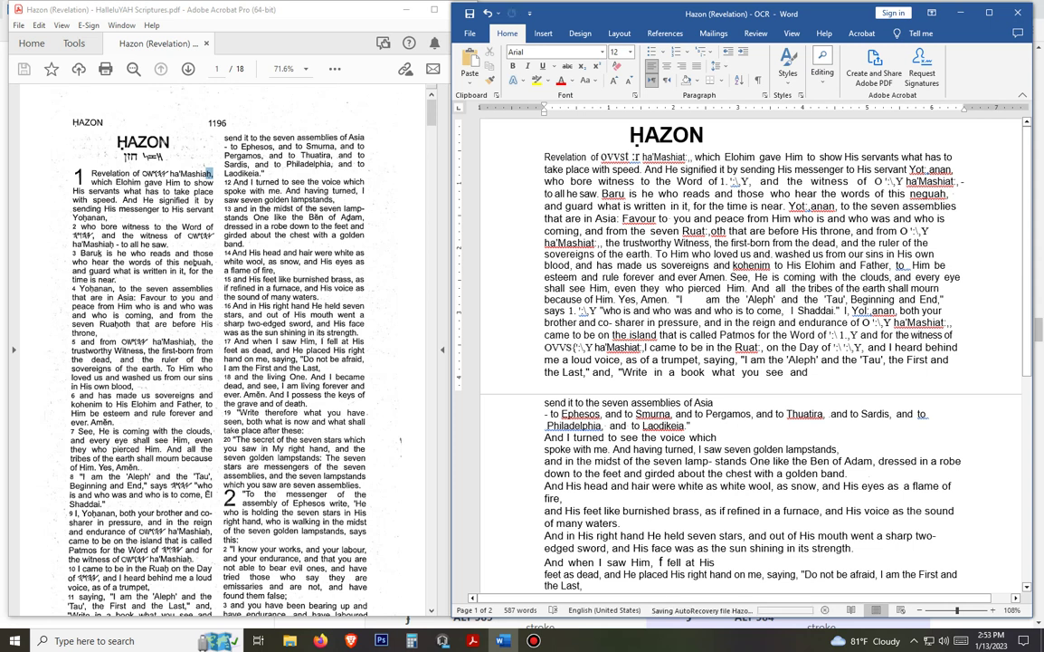
Step: Join the "send it to the seven assemblies of Asia" and "- to Ephesos" lines to the paragraph after "what you see and"
{"action": "key", "text": "Delete"}
{"action": "key", "text": "Delete"}
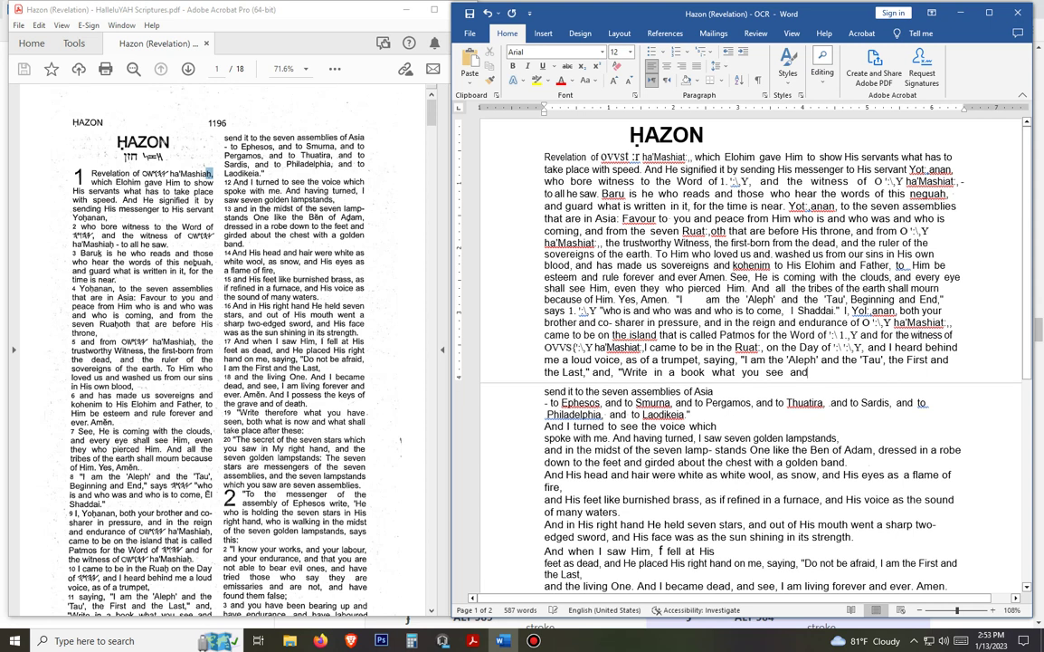
{"action": "key", "text": "Down"}
{"action": "key", "text": "Delete"}
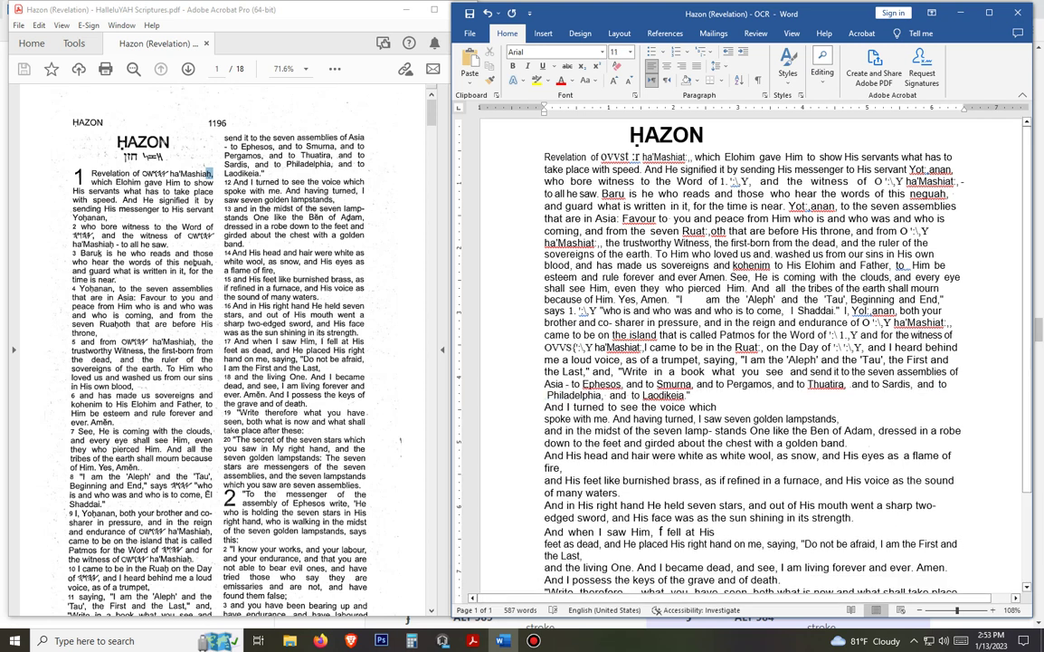
Step: Join the "And I turned to see the voice which", "spoke with me" and "and in the midst" lines to the paragraph
{"action": "key", "text": "Down"}
{"action": "key", "text": "End"}
{"action": "key", "text": "Delete"}
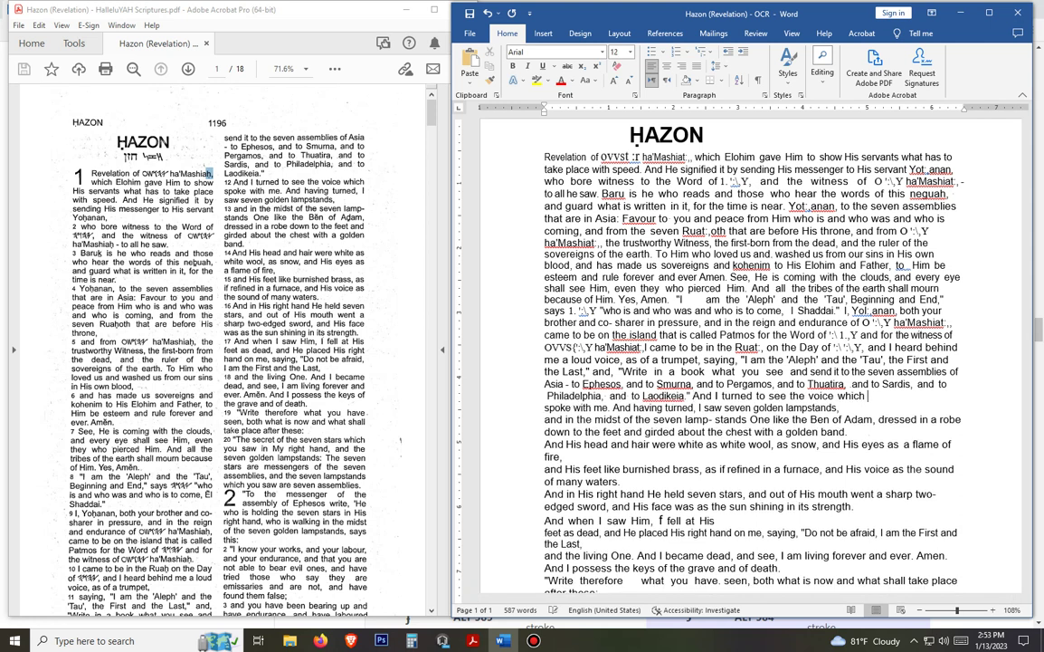
{"action": "key", "text": "End"}
{"action": "key", "text": "Delete"}
{"action": "key", "text": "Down"}
{"action": "key", "text": "End"}
{"action": "key", "text": "Delete"}
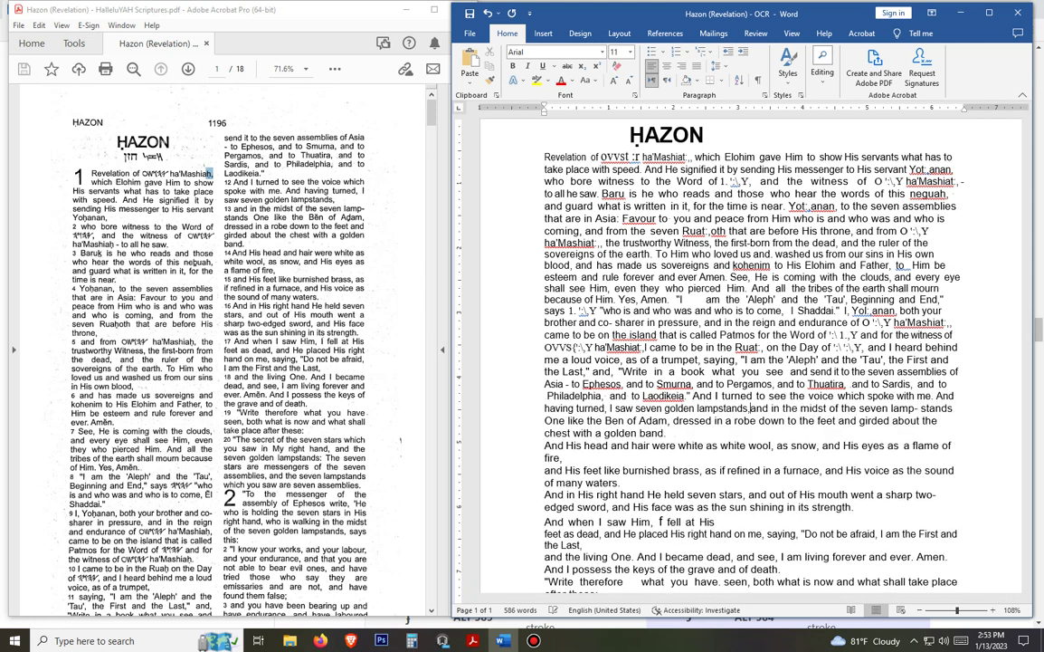
Step: Join the "And His head and hair were white" verse to the paragraph after "golden band.", removing the extra trailing space
{"action": "key", "text": "Down"}
{"action": "key", "text": "Down"}
{"action": "key", "text": "End"}
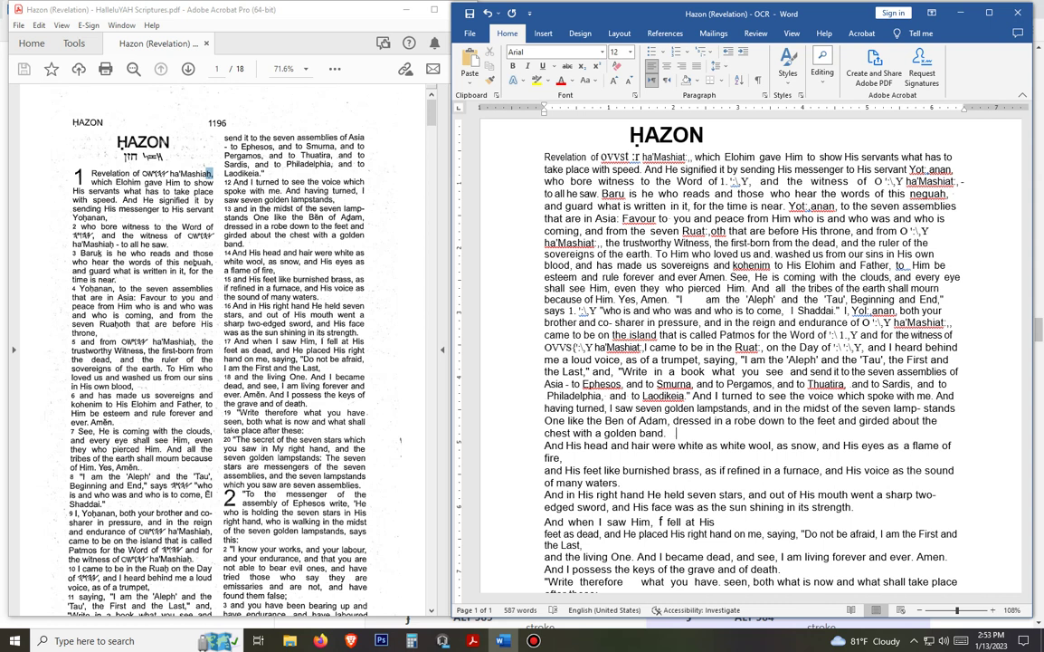
{"action": "key", "text": "BackSpace"}
{"action": "key", "text": "Delete"}
{"action": "key", "text": "Down"}
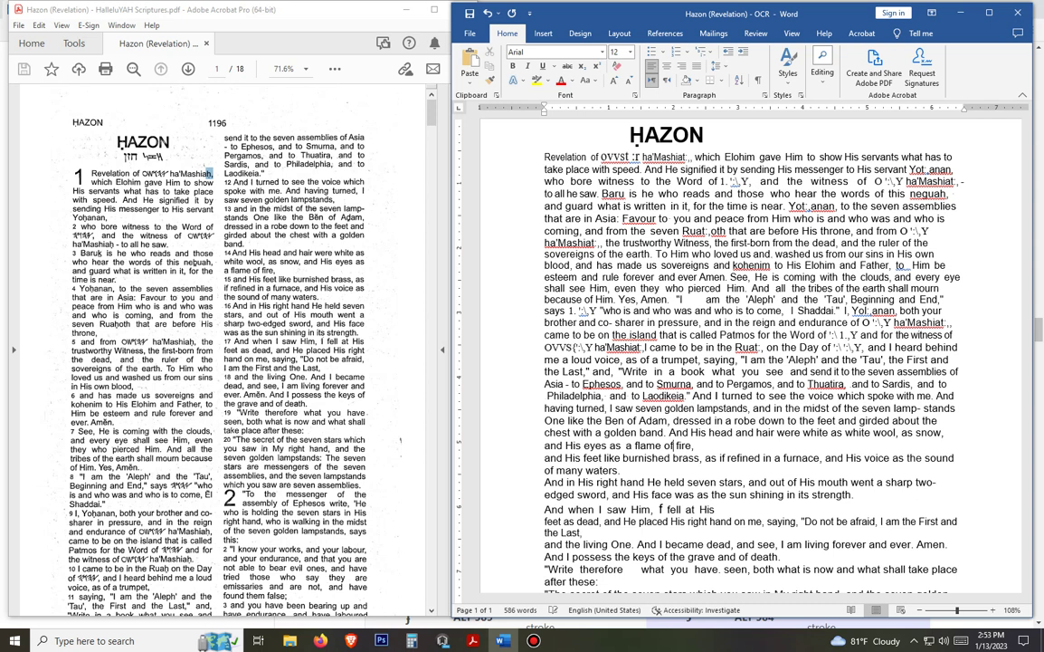
Step: Join the "and His feet like burnished brass" and "And in His right hand He held seven stars" verses to the paragraph
{"action": "key", "text": "End"}
{"action": "key", "text": "Delete"}
{"action": "key", "text": "Down"}
{"action": "key", "text": "End"}
{"action": "key", "text": "Delete"}
{"action": "key", "text": "Down"}
{"action": "key", "text": "Down"}
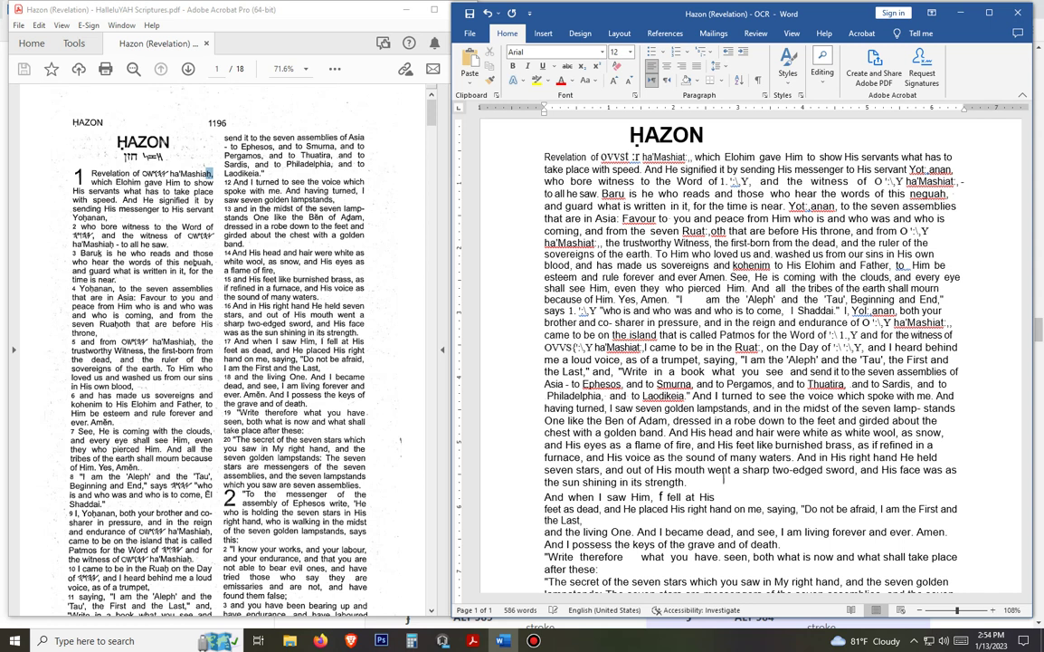
Step: Join the "And when I saw Him" verse and its broken "feet as dead" line to the paragraph after "in its strength."
{"action": "key", "text": "Delete"}
{"action": "key", "text": "Right"}
{"action": "key", "text": "Right"}
{"action": "key", "text": "Right"}
{"action": "key", "text": "Right"}
{"action": "key", "text": "Right"}
{"action": "key", "text": "Right"}
{"action": "key", "text": "Right"}
{"action": "key", "text": "Right"}
{"action": "key", "text": "Right"}
{"action": "key", "text": "Right"}
{"action": "key", "text": "Right"}
{"action": "key", "text": "Right"}
{"action": "key", "text": "Right"}
{"action": "key", "text": "Right"}
{"action": "key", "text": "Right"}
{"action": "key", "text": "Right"}
{"action": "key", "text": "Right"}
{"action": "key", "text": "Right"}
{"action": "key", "text": "Right"}
{"action": "key", "text": "Right"}
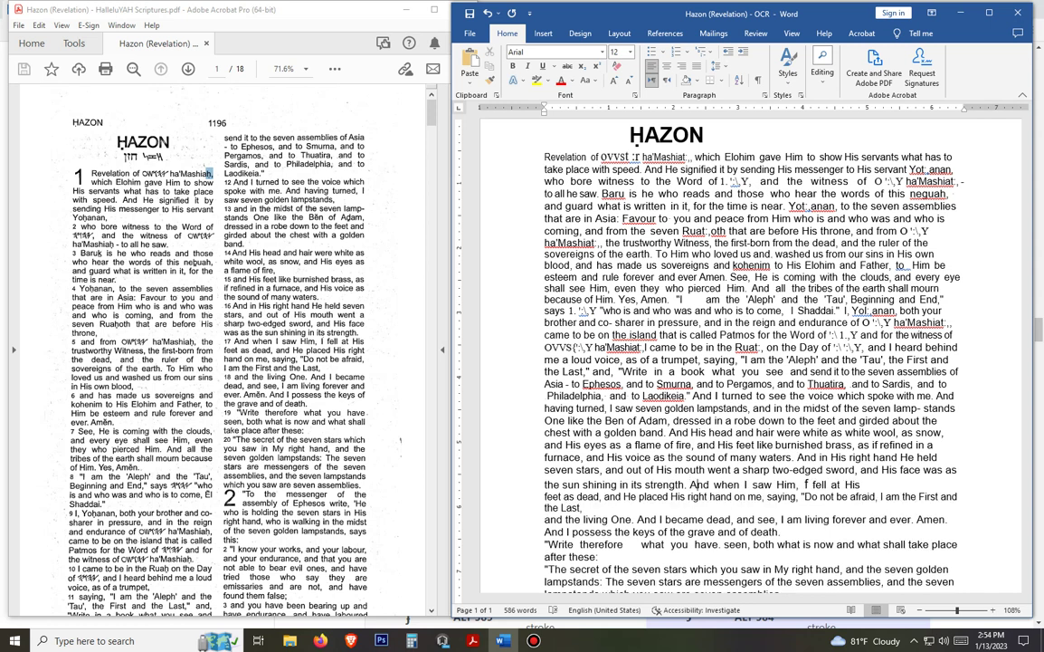
{"action": "key", "text": "End"}
{"action": "key", "text": "Delete"}
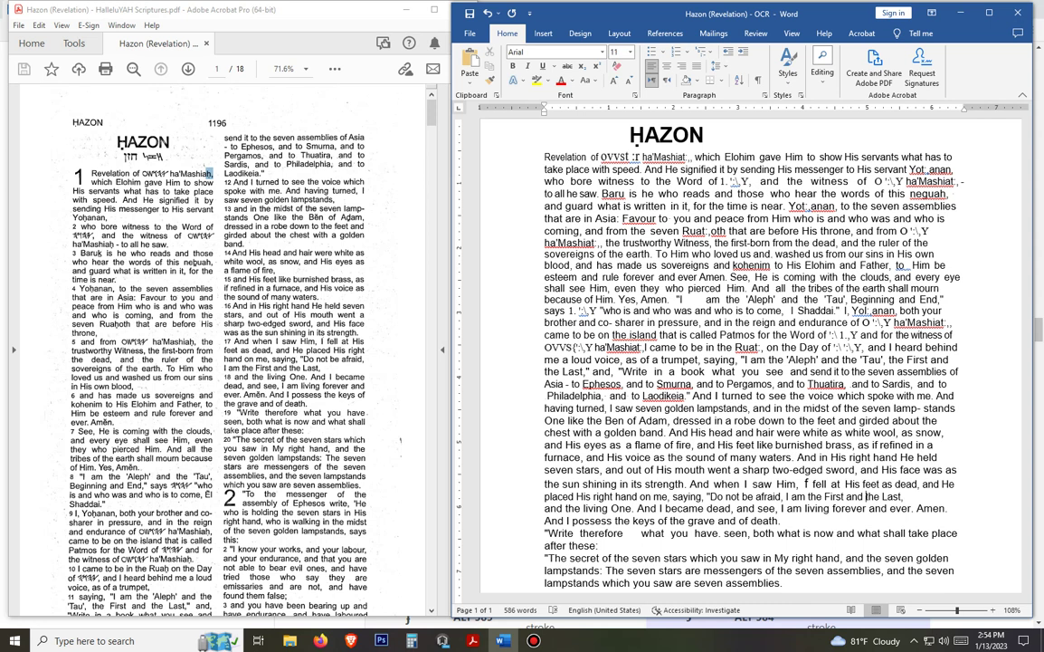
Step: Join the "and the living One", "Write therefore" and "The secret of the seven stars" verses to the paragraph
{"action": "left_click", "coordinate": [906, 496]}
{"action": "key", "text": "Delete"}
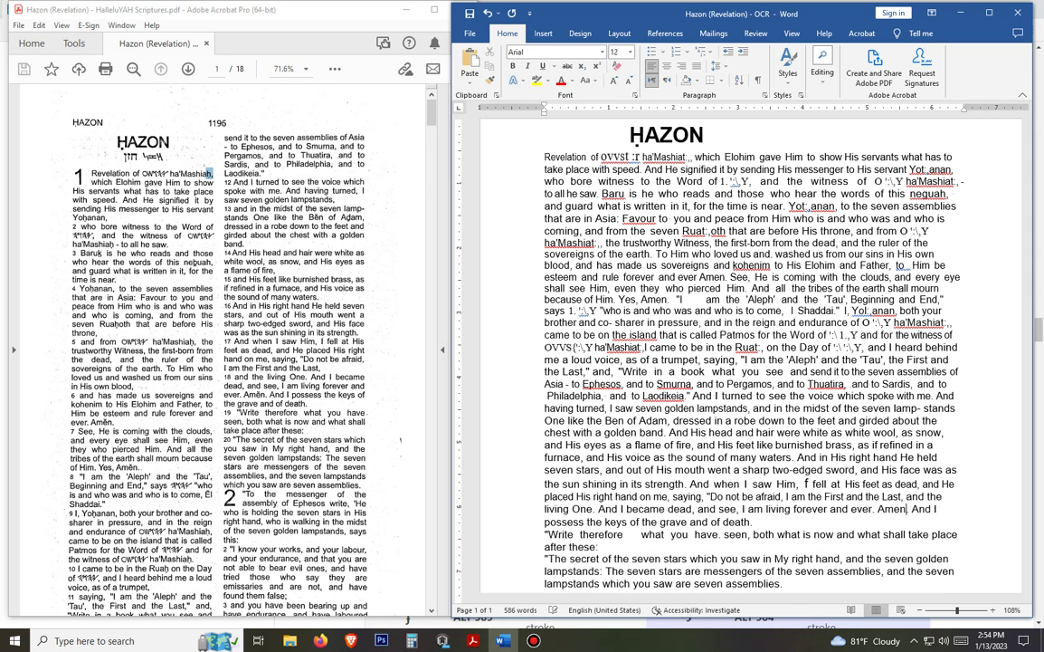
{"action": "key", "text": "Delete"}
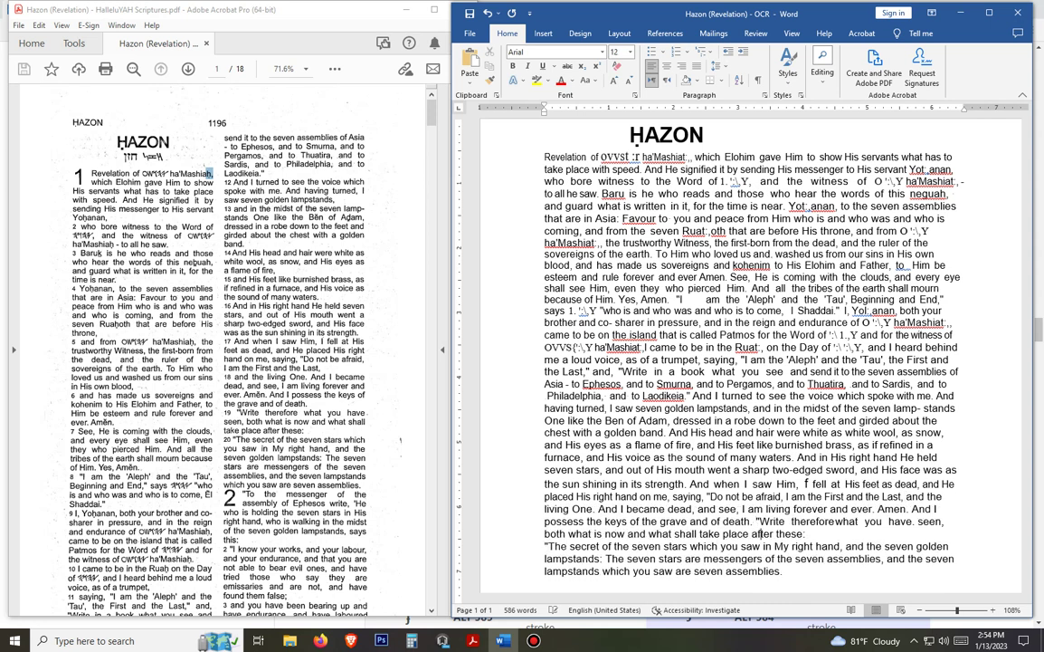
{"action": "left_click", "coordinate": [804, 534]}
{"action": "key", "text": "Delete"}
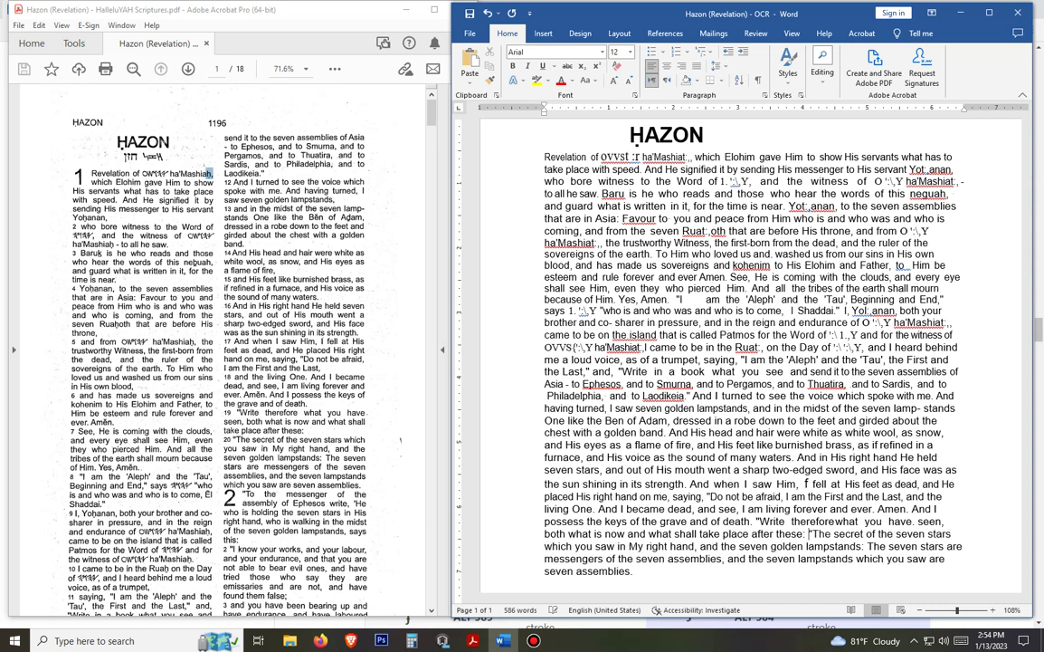
{"action": "key", "text": "Down"}
{"action": "key", "text": "Down"}
{"action": "key", "text": "Down"}
{"action": "key", "text": "Down"}
{"action": "key", "text": "BackSpace"}
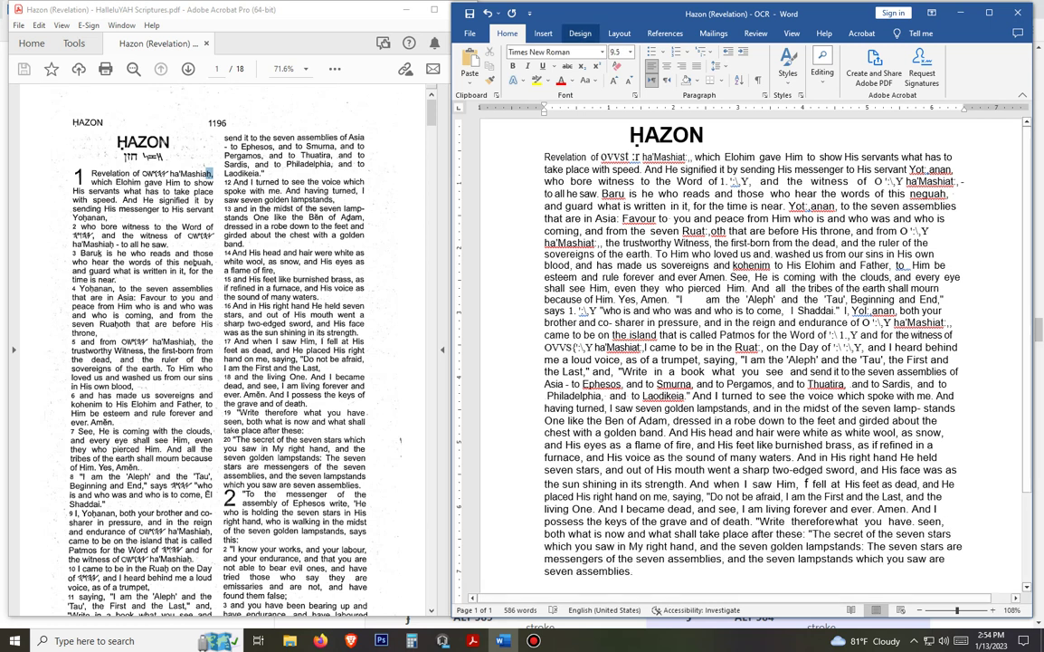
Step: Set the font of all the text below the HAZON heading to the Arial body font at 14.5 pt
{"action": "left_click_drag", "start_coordinate": [544, 157], "coordinate": [723, 534]}
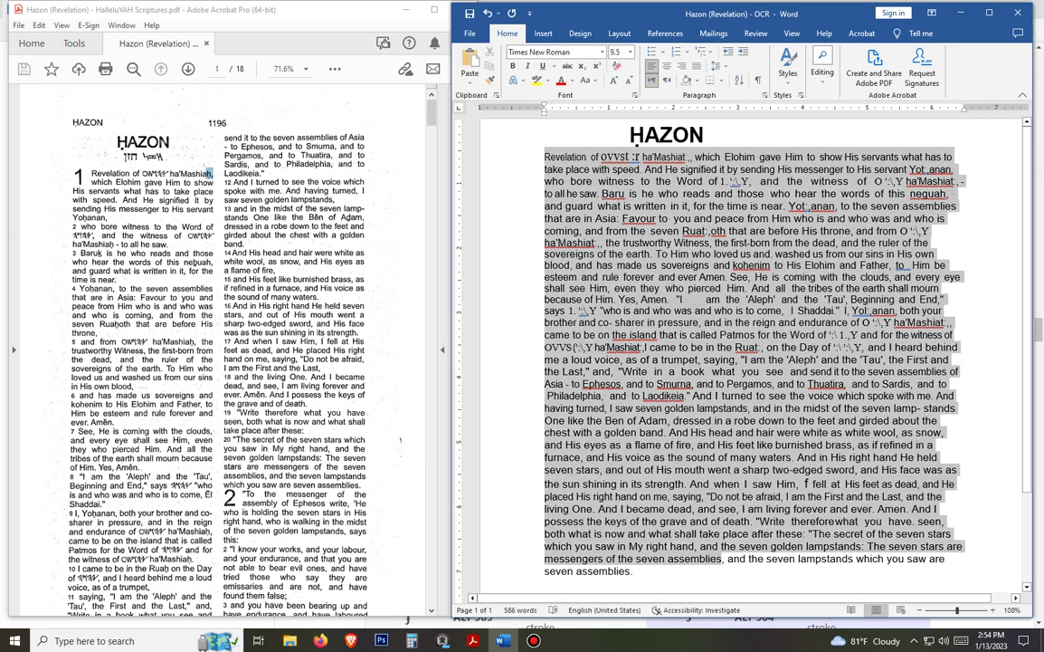
{"action": "key", "text": "shift+Down"}
{"action": "key", "text": "shift+Down"}
{"action": "key", "text": "shift+Down"}
{"action": "key", "text": "shift+Down"}
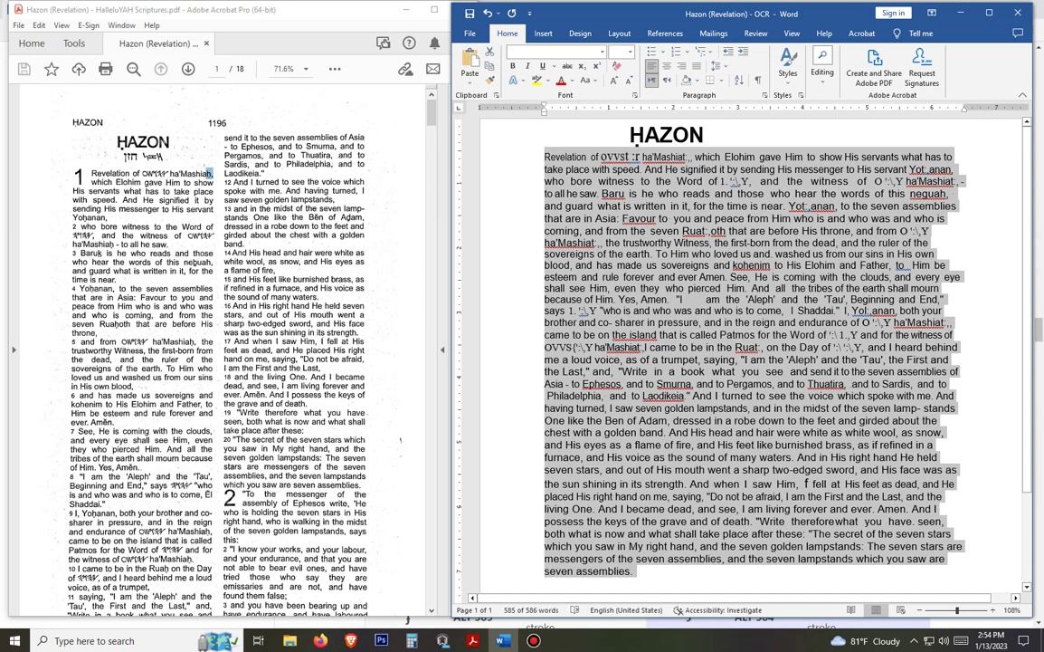
{"action": "key", "text": "alt+h"}
{"action": "key", "text": "f"}
{"action": "key", "text": "f"}
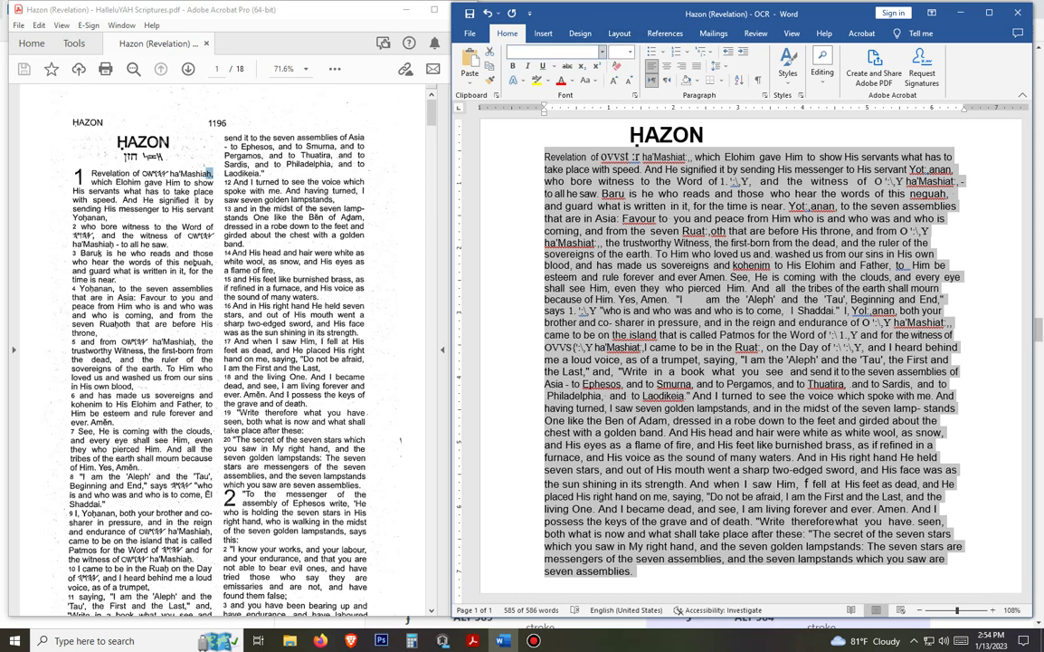
{"action": "key", "text": "alt+Down"}
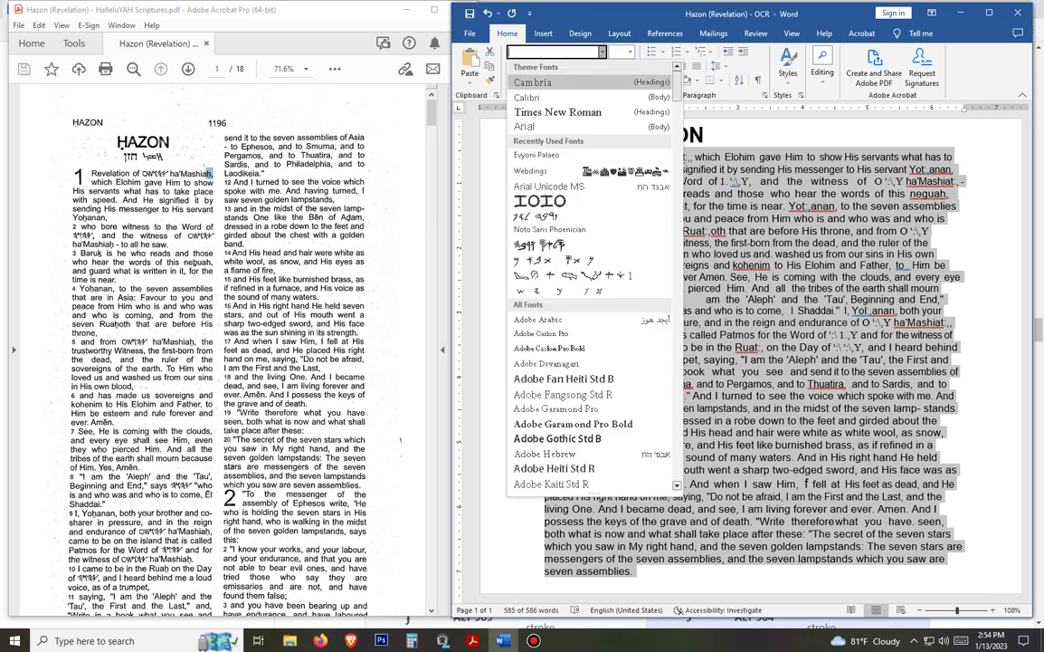
{"action": "left_click", "coordinate": [588, 127]}
{"action": "left_click", "coordinate": [618, 51]}
{"action": "type", "text": "14"}
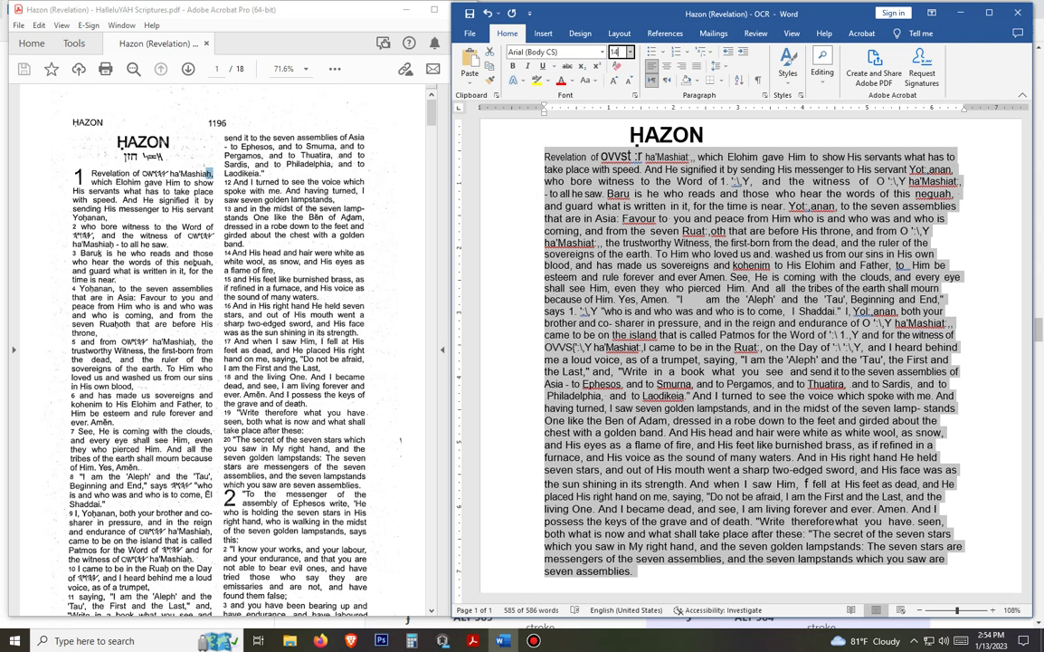
{"action": "type", "text": ".5"}
{"action": "key", "text": "Return"}
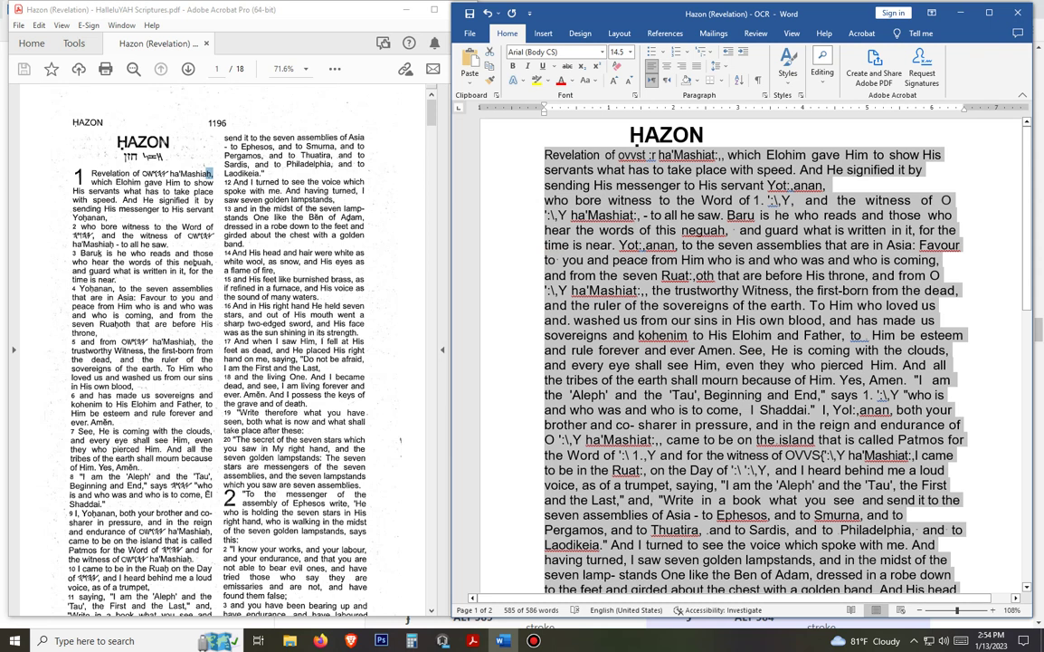
Step: Join the "who bore witness to the Word" line to the opening sentence by deleting the paragraph break before it
{"action": "left_click", "coordinate": [826, 185]}
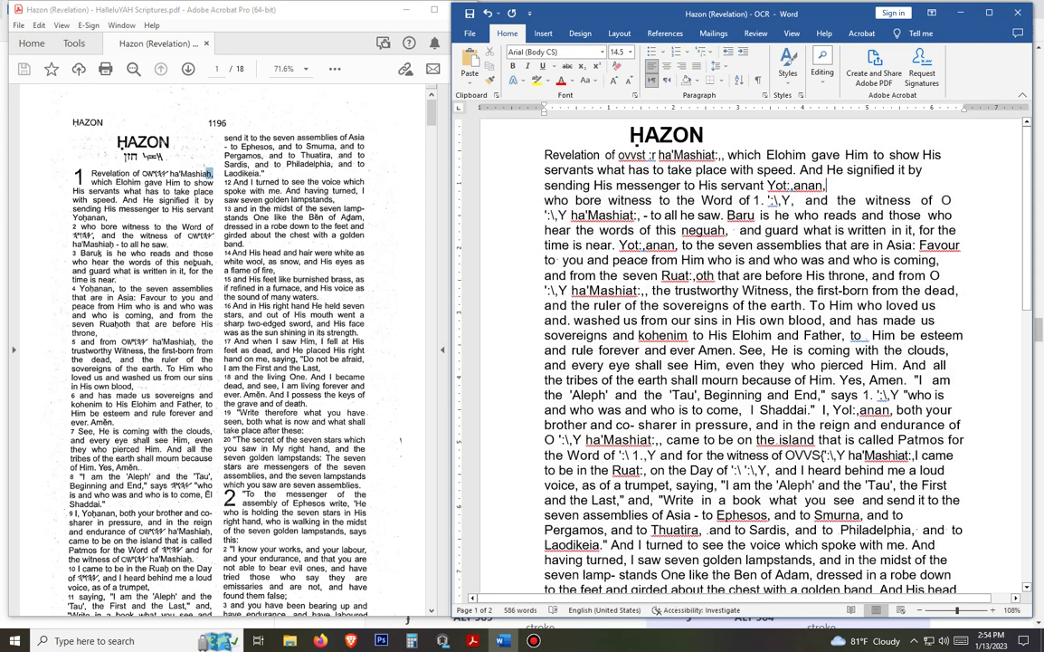
{"action": "key", "text": "shift+Right"}
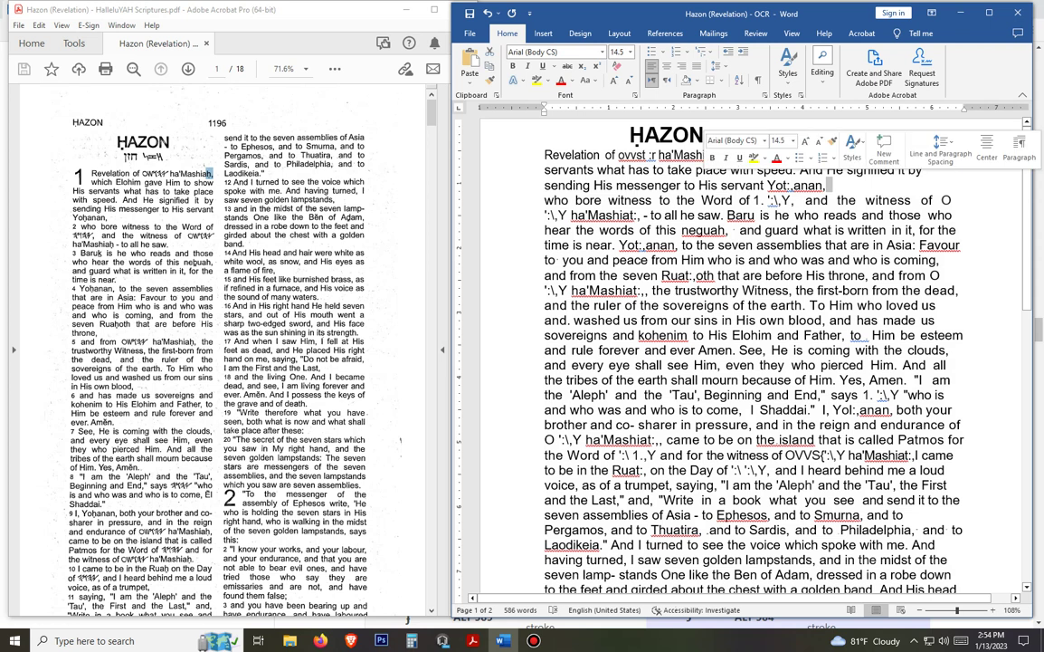
{"action": "left_click", "coordinate": [826, 185]}
{"action": "key", "text": "Delete"}
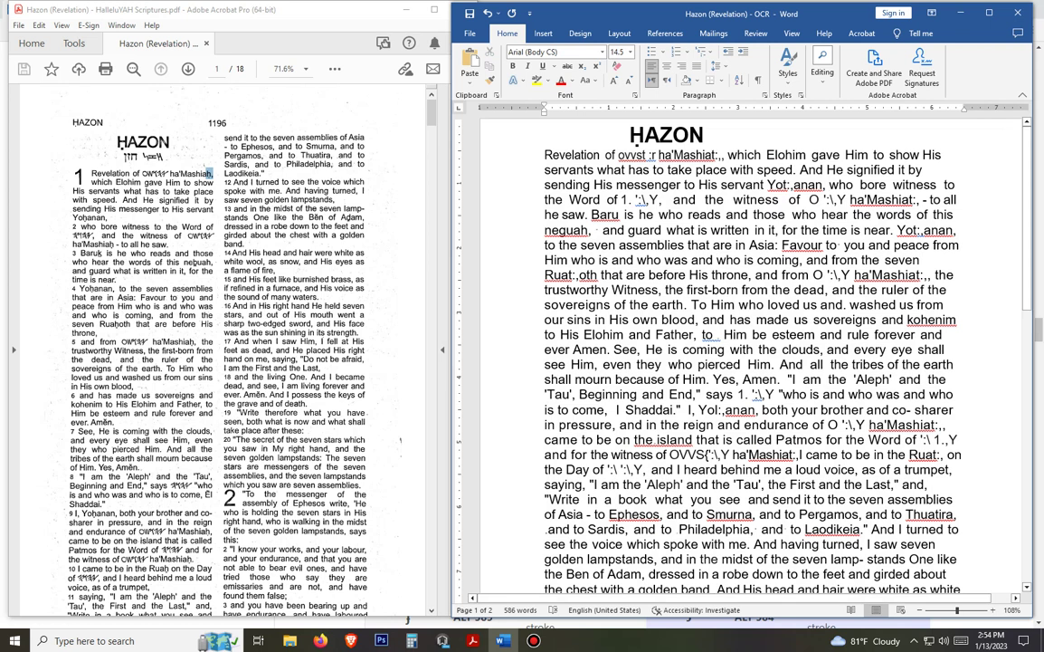
Step: Indent the entire passage below the heading 0.19" on the left and 2.69" on the right
{"action": "left_click_drag", "start_coordinate": [544, 155], "coordinate": [679, 439]}
{"action": "key", "text": "shift+Down"}
{"action": "key", "text": "shift+Down"}
{"action": "key", "text": "shift+Down"}
{"action": "key", "text": "shift+Down"}
{"action": "key", "text": "shift+Down"}
{"action": "key", "text": "shift+Down"}
{"action": "key", "text": "shift+Down"}
{"action": "key", "text": "shift+Down"}
{"action": "key", "text": "shift+Down"}
{"action": "key", "text": "shift+Down"}
{"action": "key", "text": "shift+Down"}
{"action": "key", "text": "shift+Down"}
{"action": "key", "text": "shift+Down"}
{"action": "key", "text": "shift+Down"}
{"action": "key", "text": "shift+Down"}
{"action": "key", "text": "shift+Down"}
{"action": "key", "text": "shift+Down"}
{"action": "key", "text": "shift+Down"}
{"action": "key", "text": "shift+Down"}
{"action": "key", "text": "shift+Down"}
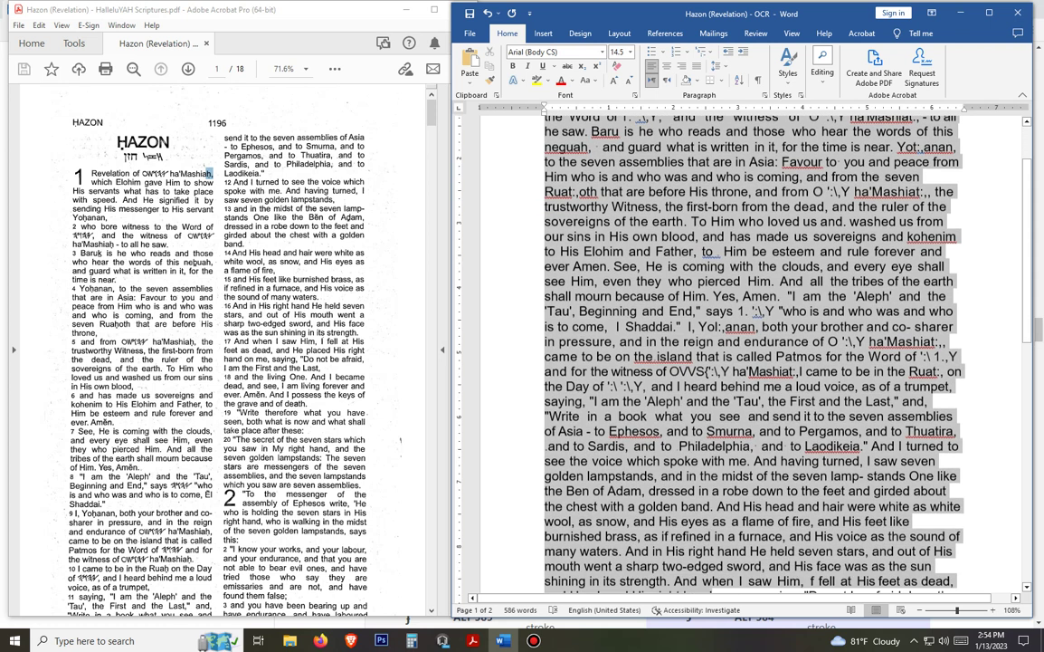
{"action": "key", "text": "shift+Down"}
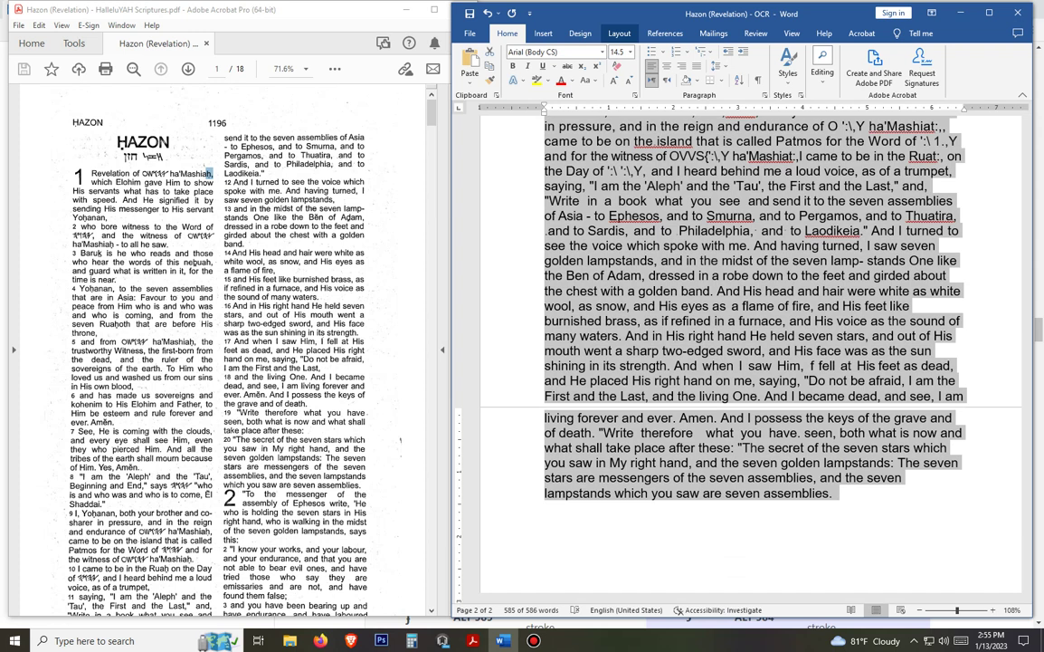
{"action": "left_click", "coordinate": [619, 33]}
{"action": "left_click", "coordinate": [685, 66]}
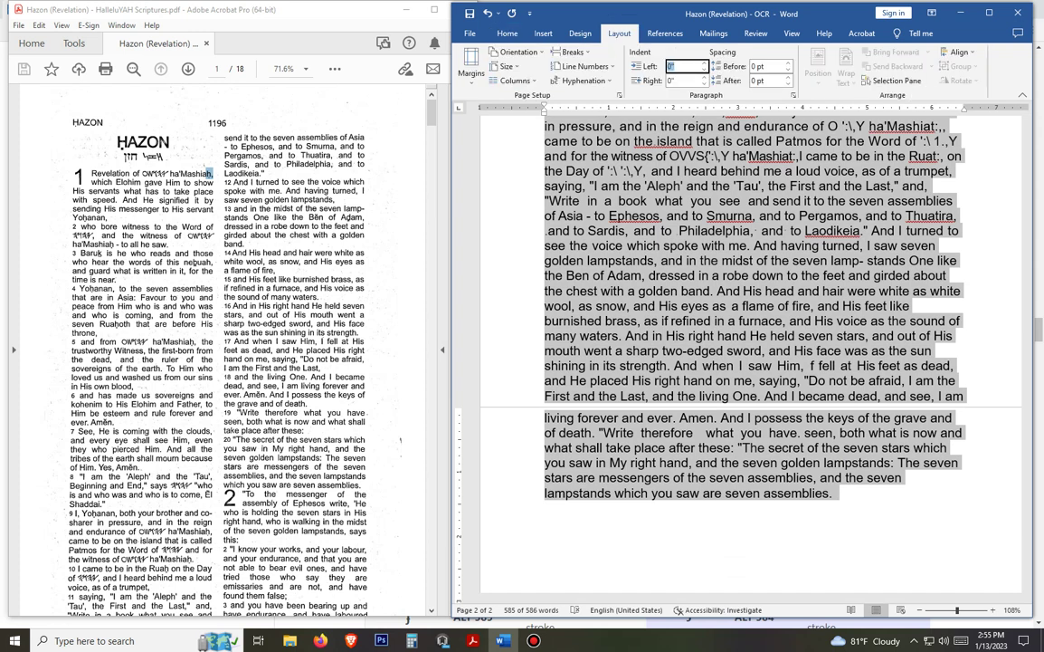
{"action": "type", "text": ".19"}
{"action": "key", "text": "Return"}
{"action": "left_click", "coordinate": [686, 80]}
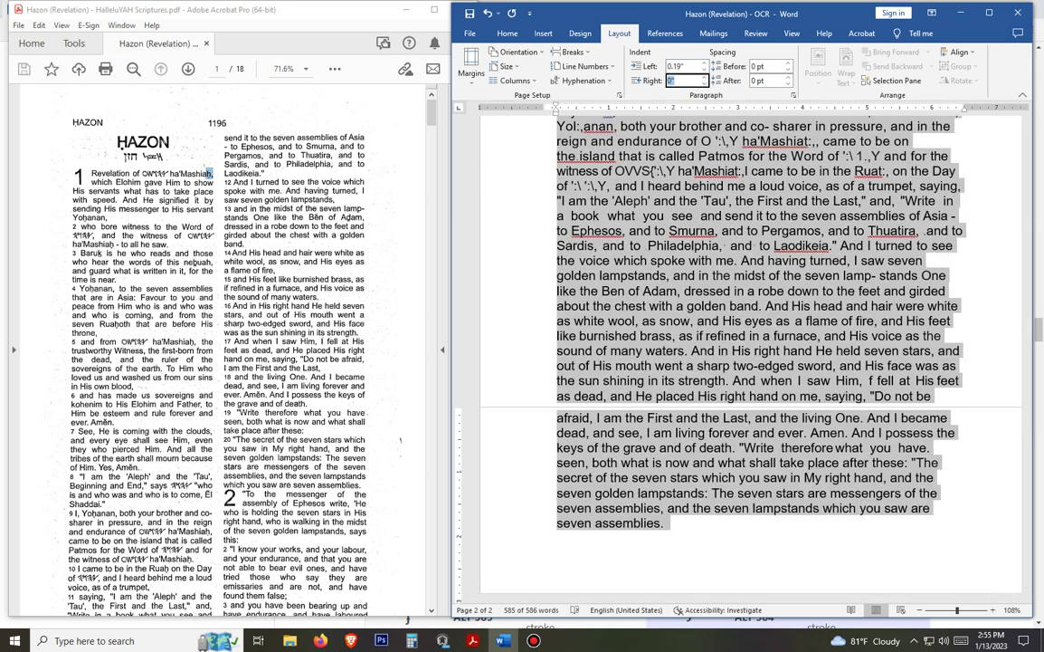
{"action": "type", "text": "2.69"}
{"action": "key", "text": "Return"}
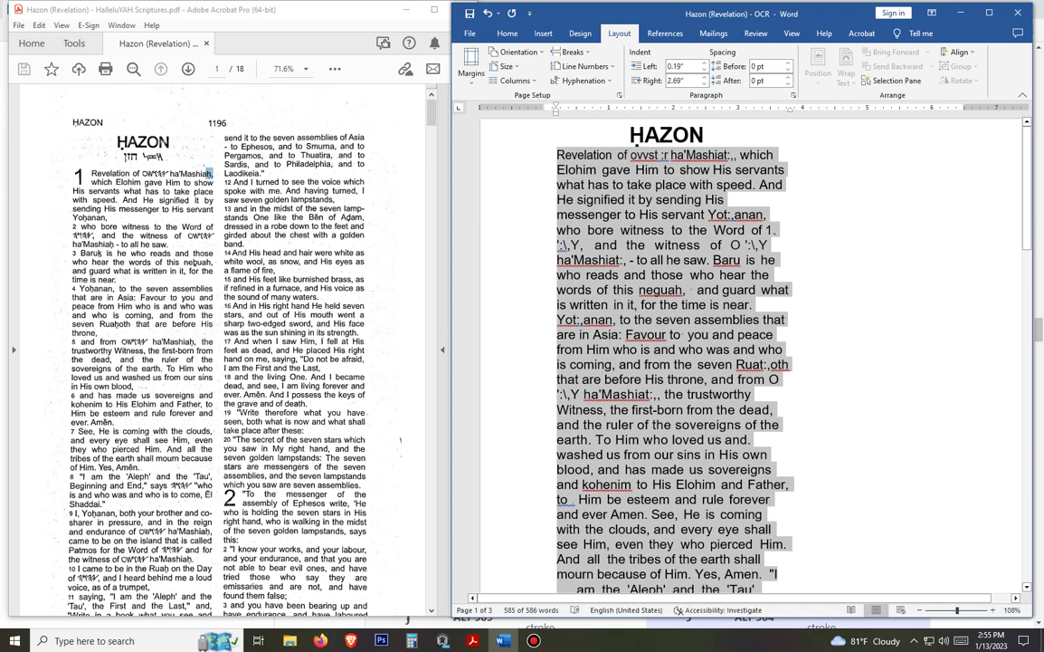
{"action": "left_click", "coordinate": [705, 199]}
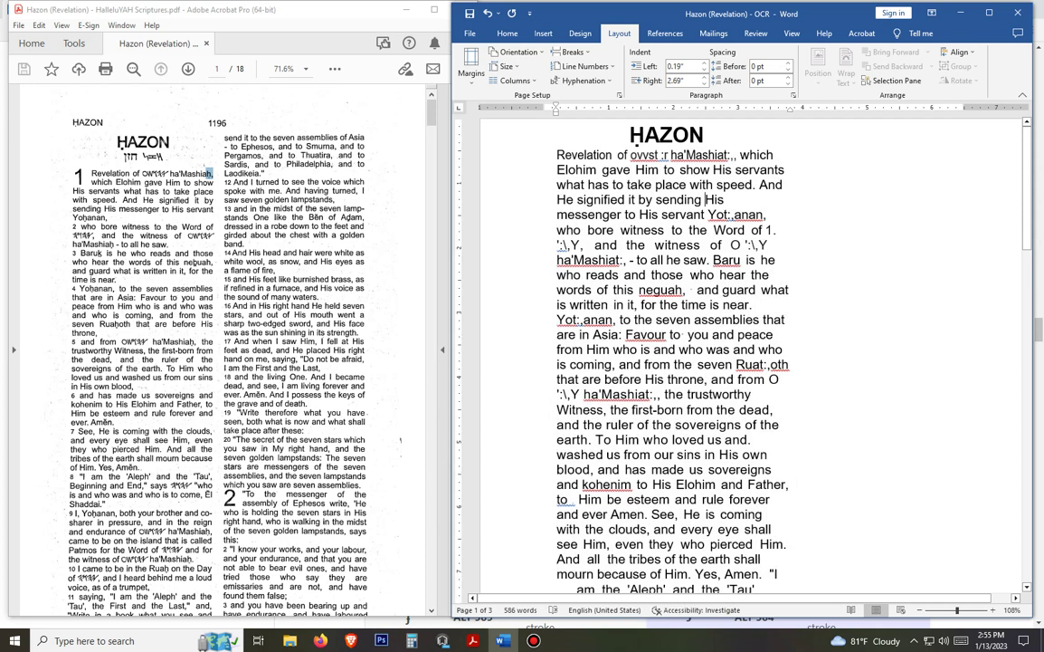
Step: Insert the chapter number 1 before "Revelation of" and enlarge it to 26 pt
{"action": "left_click_drag", "start_coordinate": [556, 155], "coordinate": [778, 260]}
{"action": "left_click", "coordinate": [778, 260]}
{"action": "left_click", "coordinate": [557, 155]}
{"action": "type", "text": "1"}
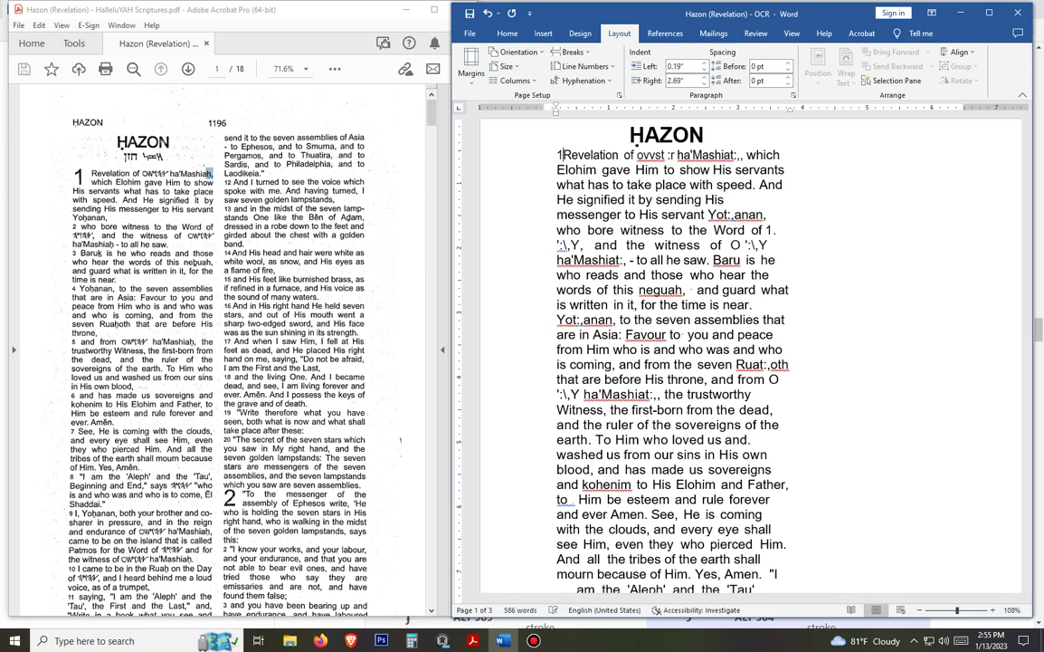
{"action": "left_click_drag", "start_coordinate": [557, 155], "coordinate": [563, 155]}
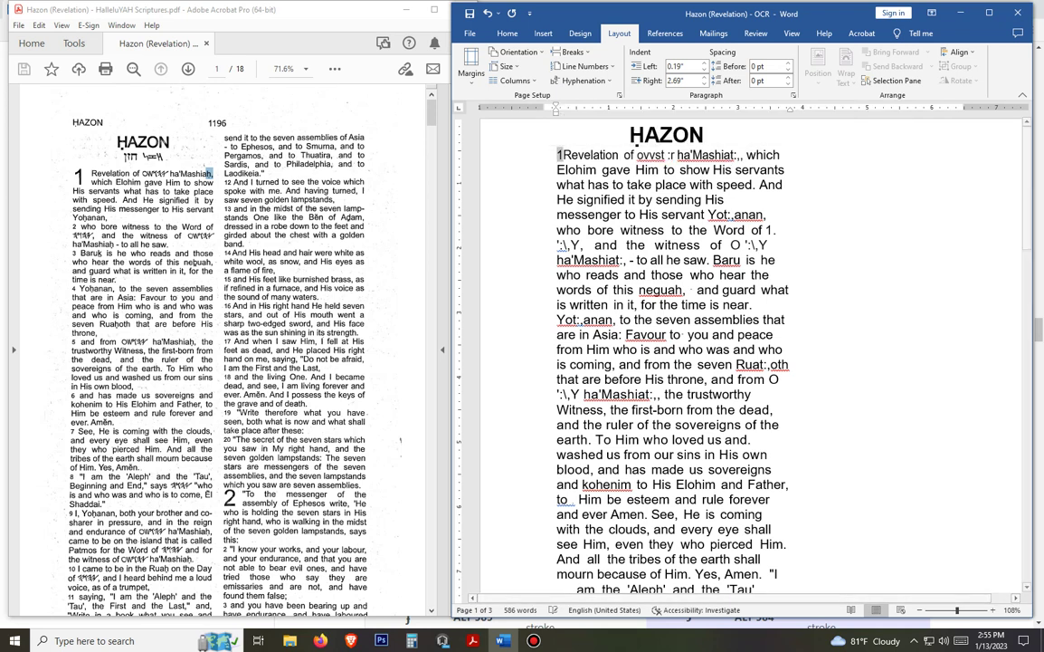
{"action": "left_click", "coordinate": [507, 33]}
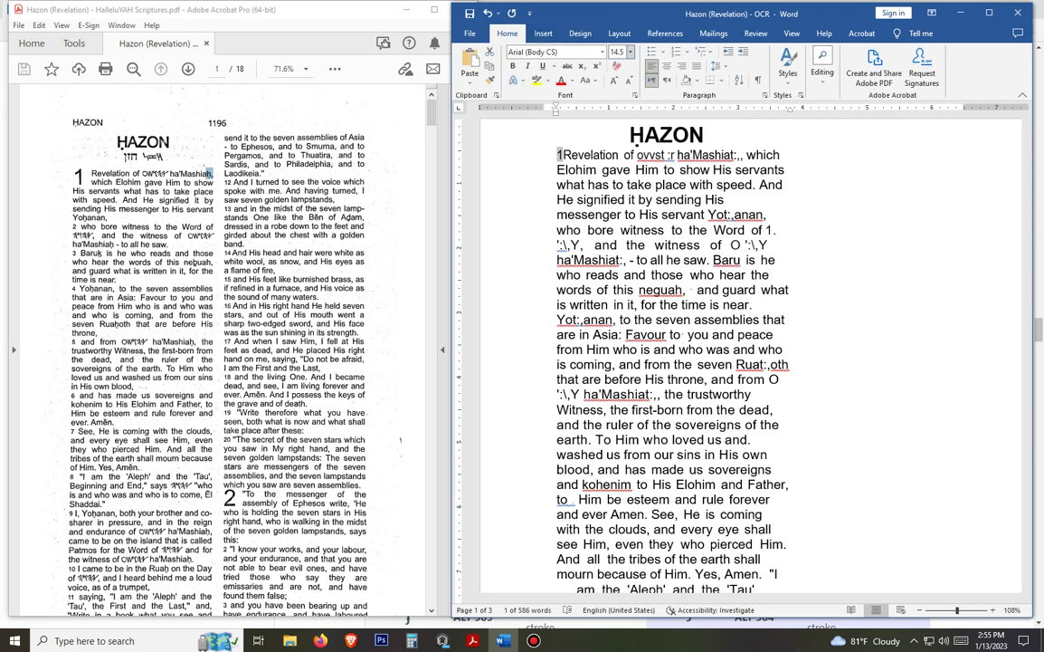
{"action": "left_click", "coordinate": [630, 51]}
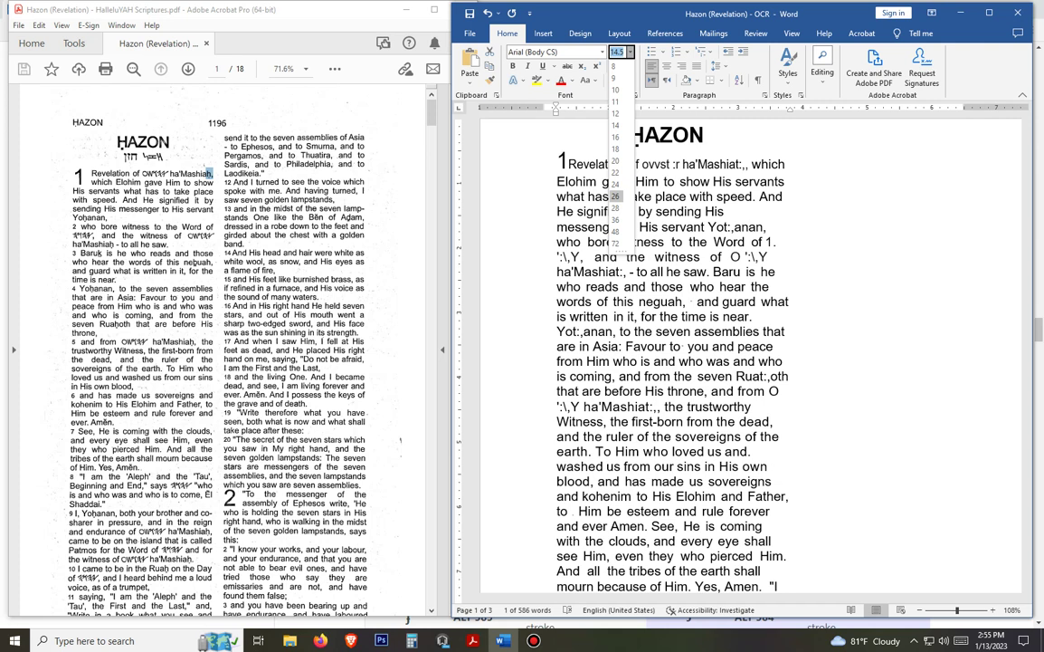
{"action": "left_click", "coordinate": [615, 196]}
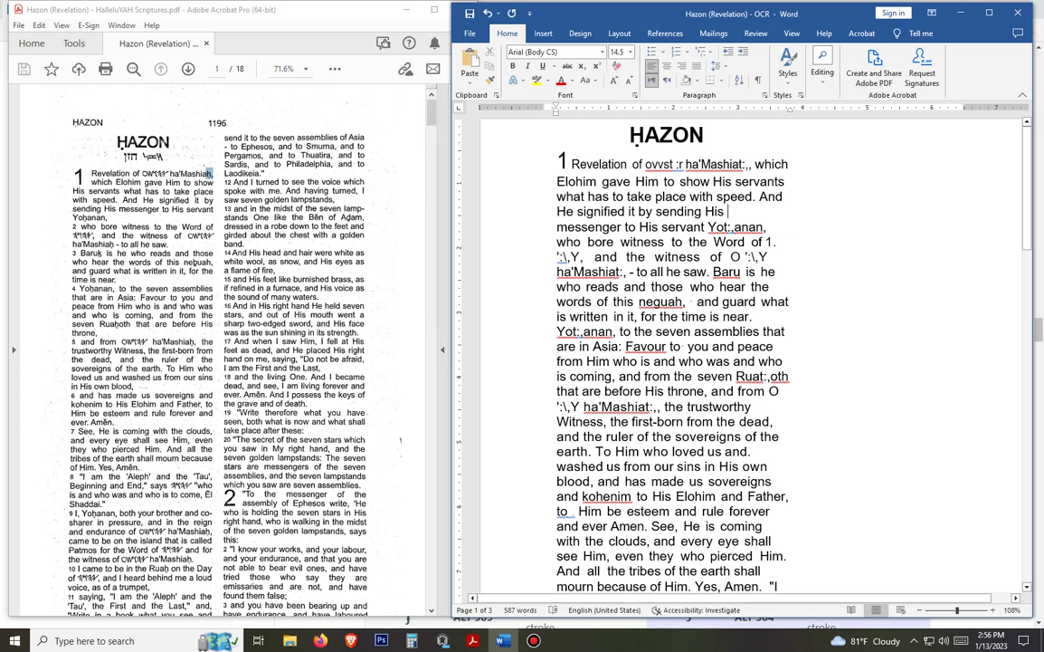
Step: Select the garbled "ovvst :r" after "Revelation of" in the first line
{"action": "left_click_drag", "start_coordinate": [645, 164], "coordinate": [685, 164]}
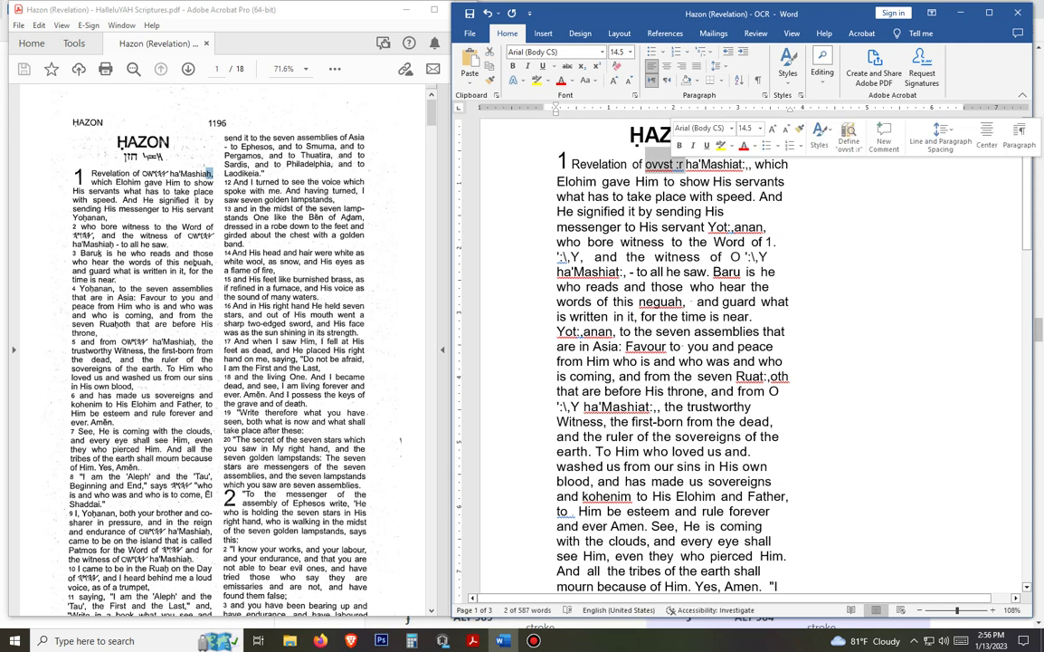